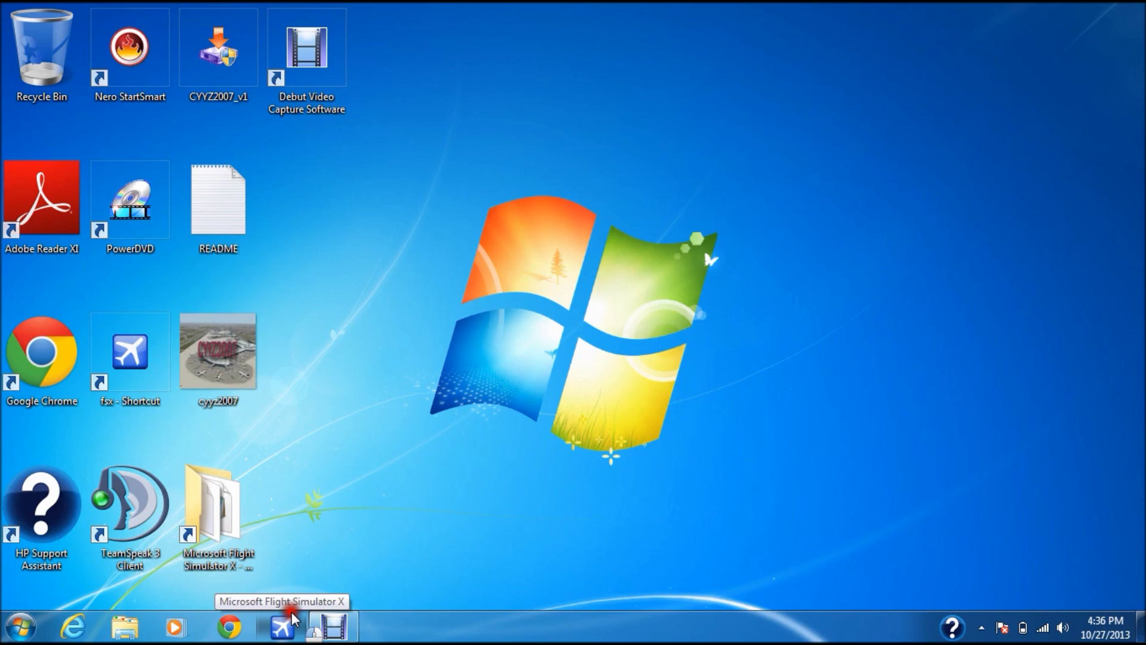
Step: Launch Microsoft Flight Simulator X from its taskbar icon
left_click(292, 612)
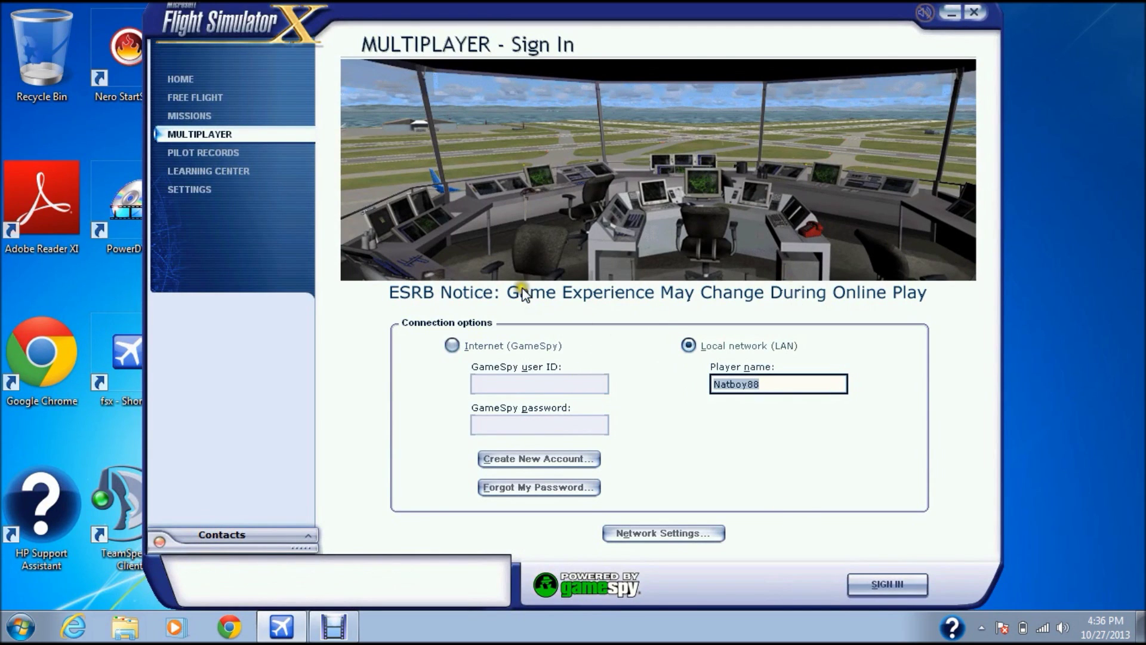
Step: Go to Home, open Downloads, and scroll to Flight Simulator X Service Pack 1
left_click(243, 84)
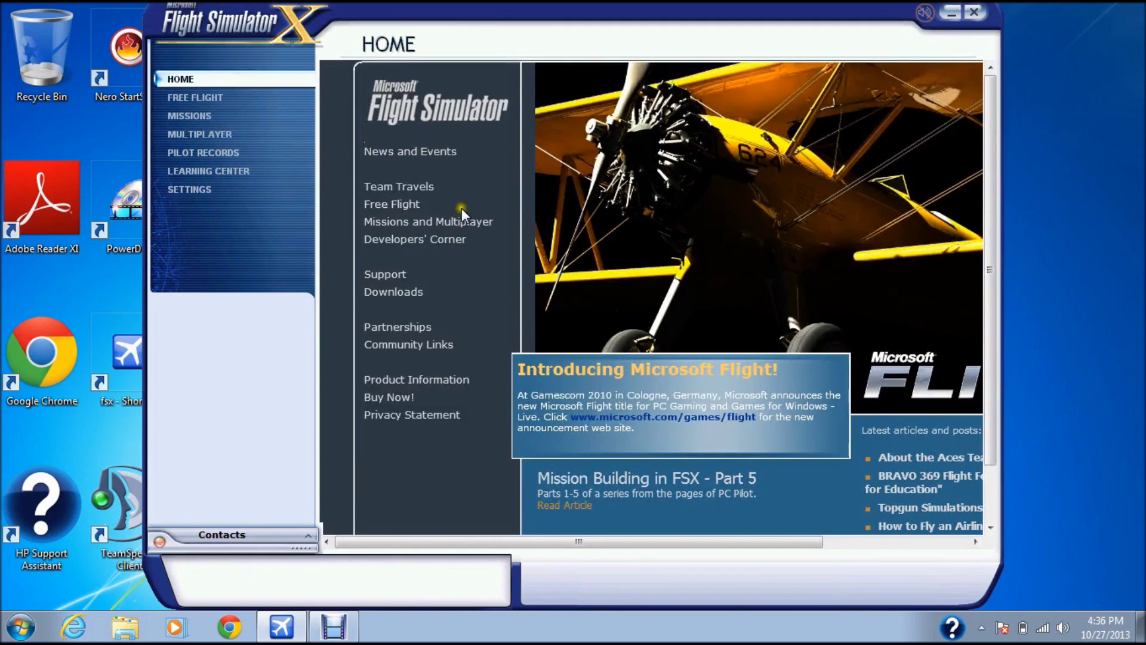
left_click(419, 291)
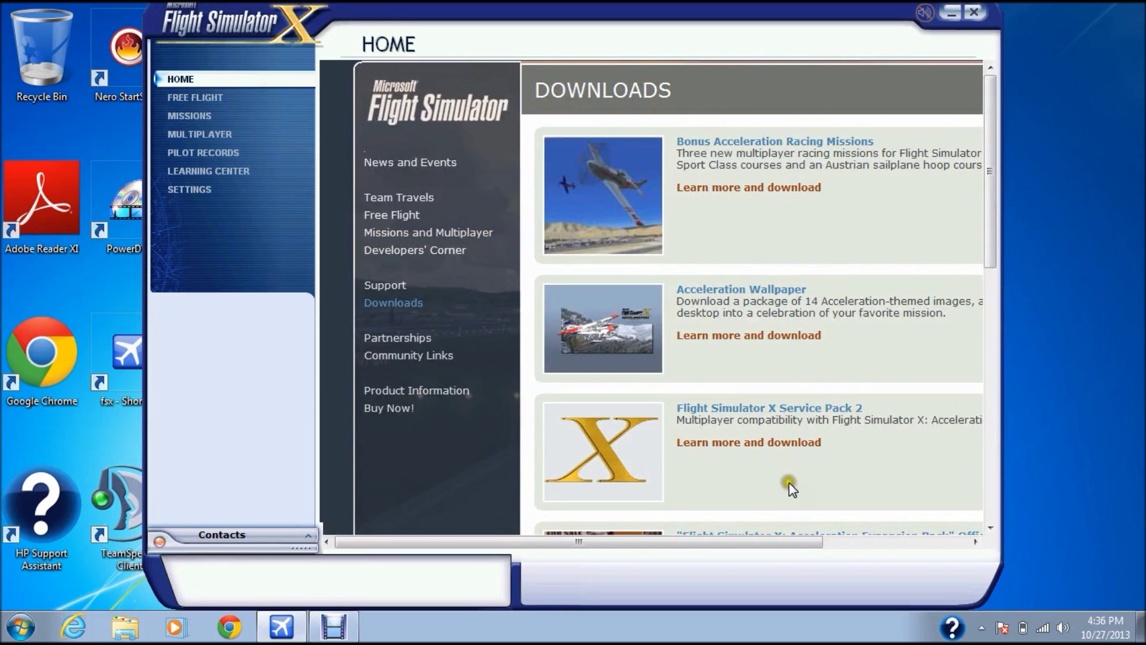
left_click_drag(770, 541, 799, 526)
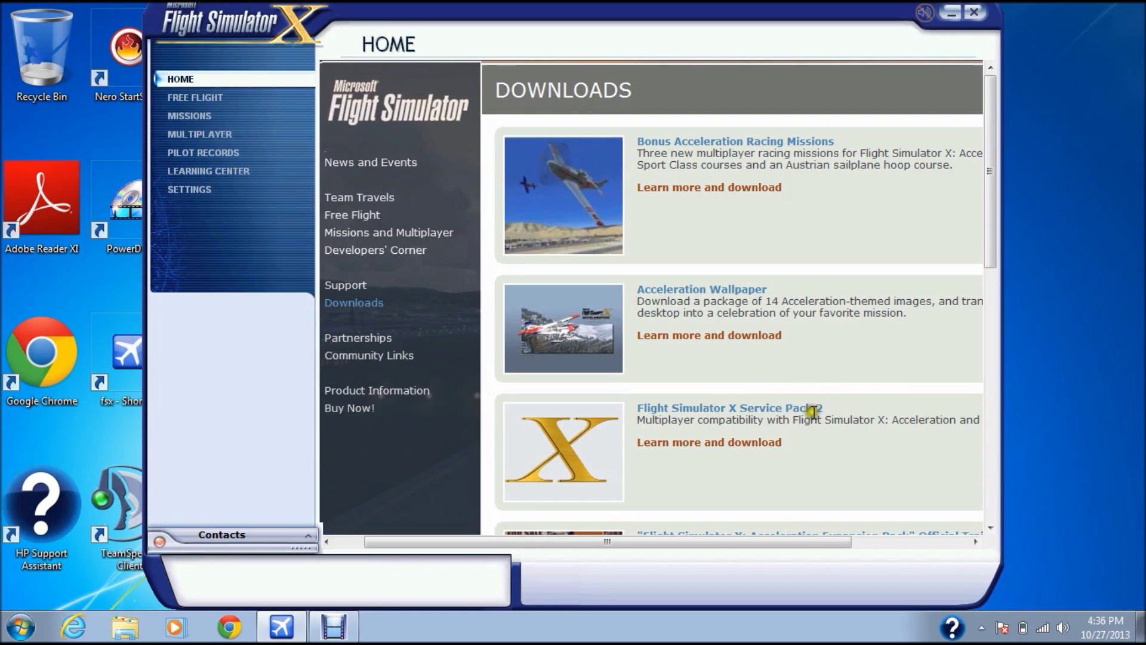
left_click_drag(991, 203, 971, 361)
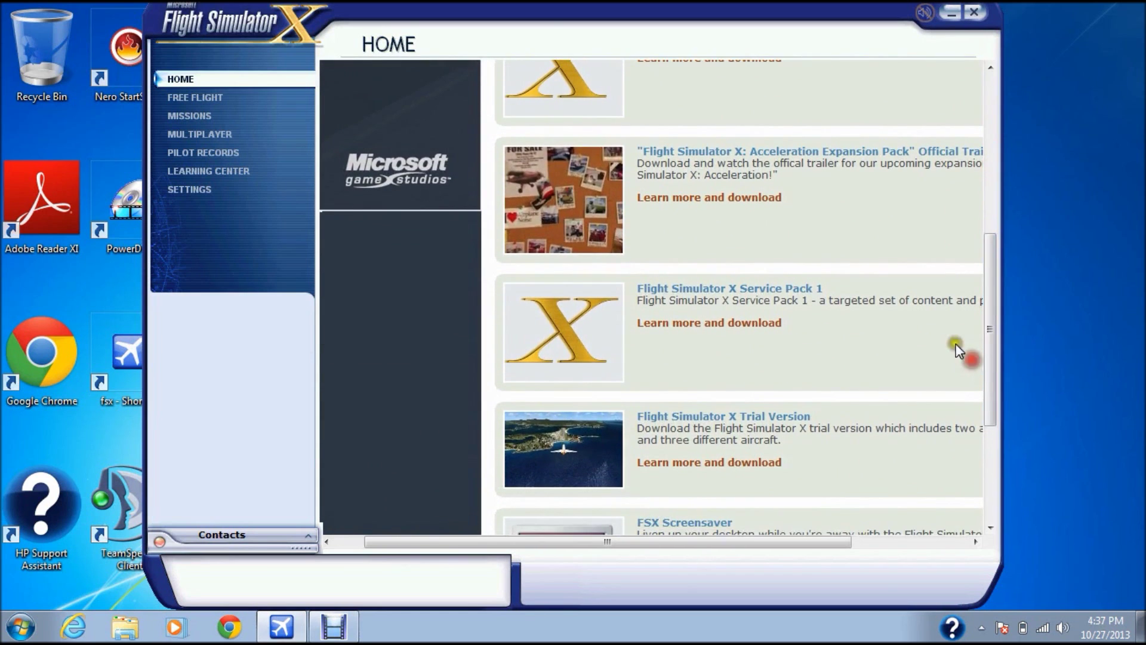
Step: Open the Service Pack 1 'Learn more and download' page and follow its Download link into Internet Explorer
left_click(754, 326)
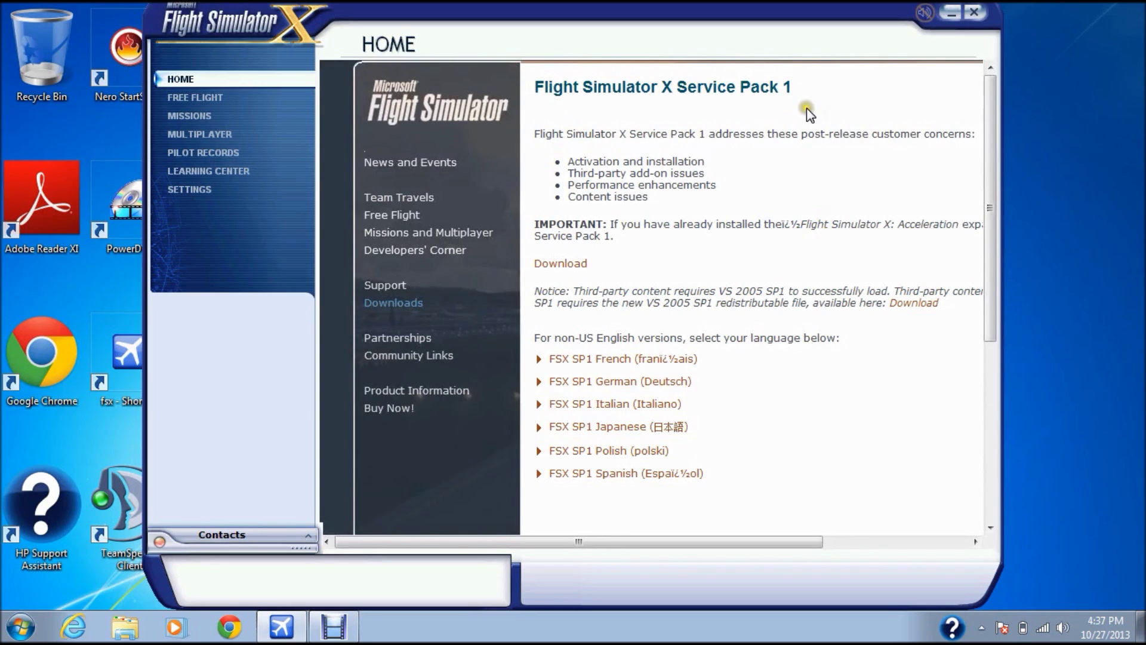
left_click(574, 265)
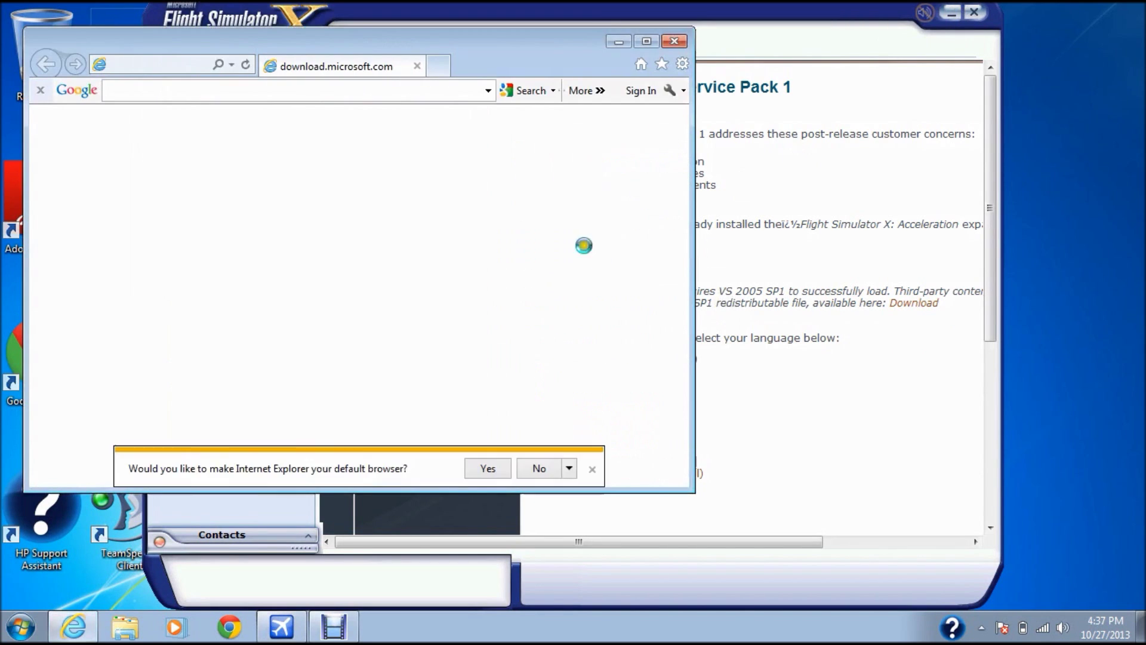
Step: Run, then cancel, the fsx_sp1_ENU.exe download and close the View Downloads window
left_click(674, 42)
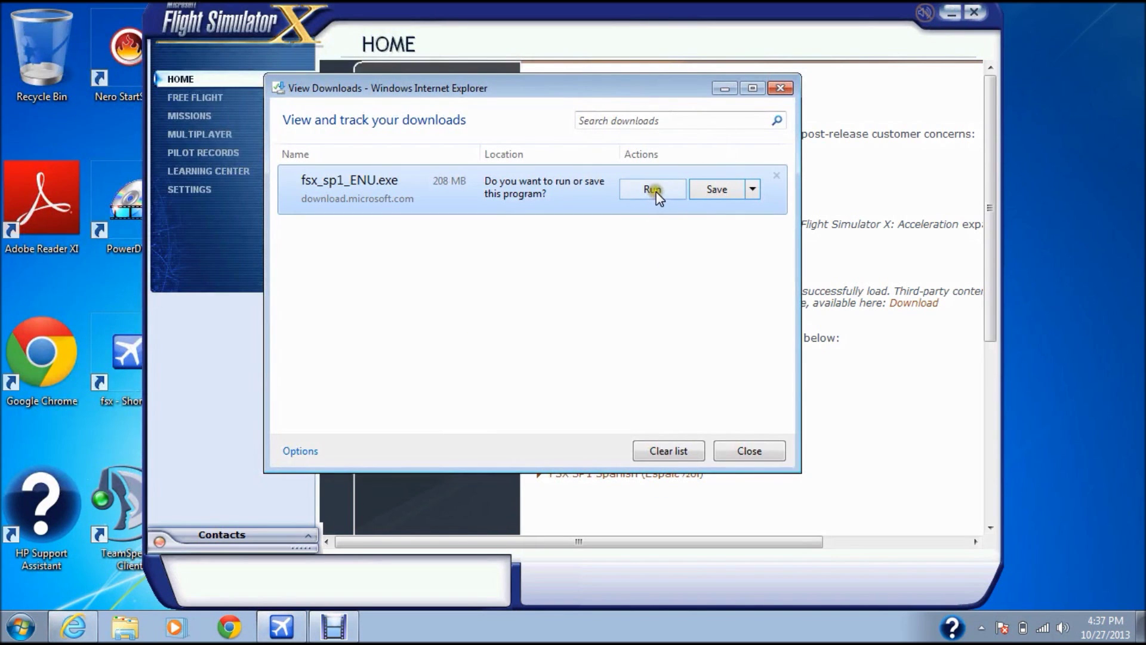
left_click(652, 188)
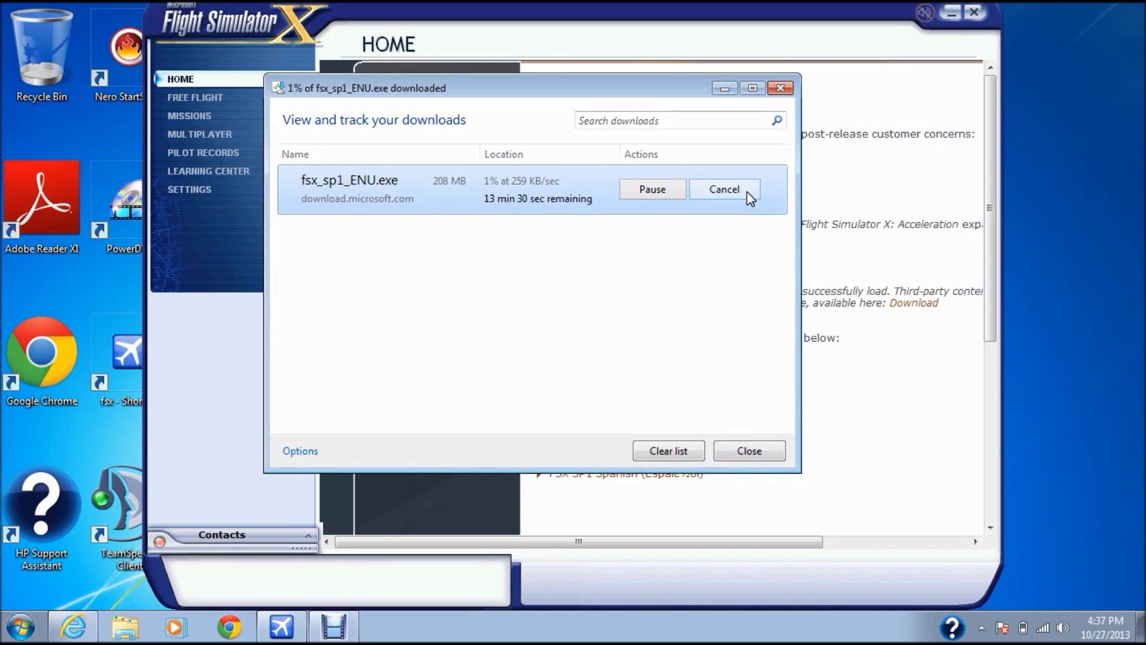
left_click(747, 191)
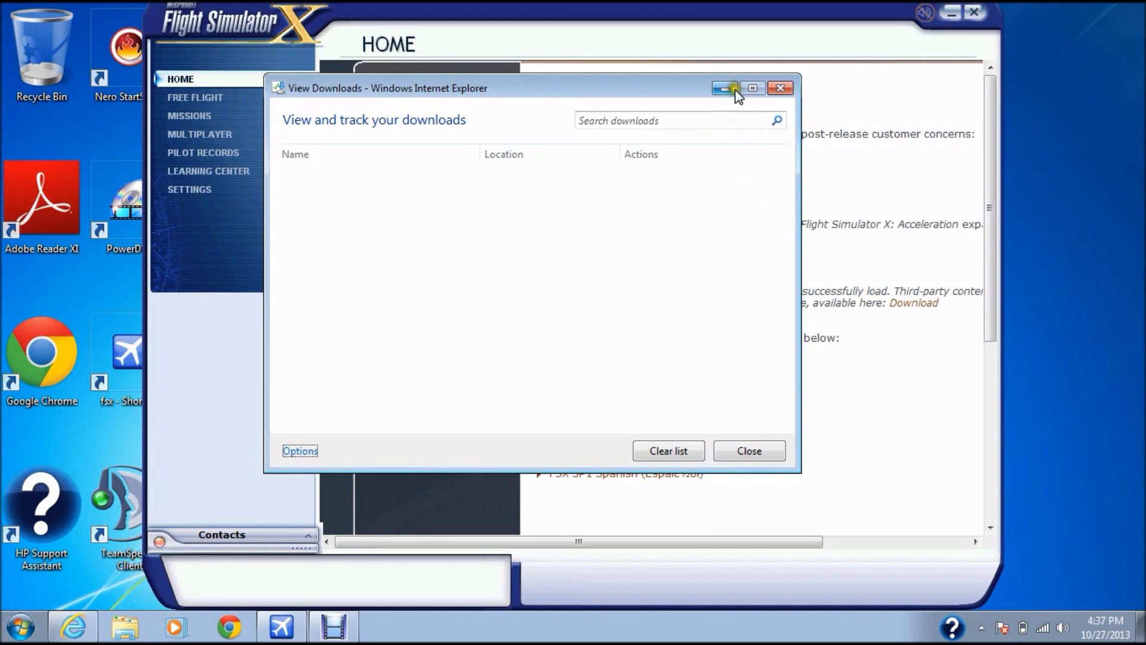
left_click(774, 91)
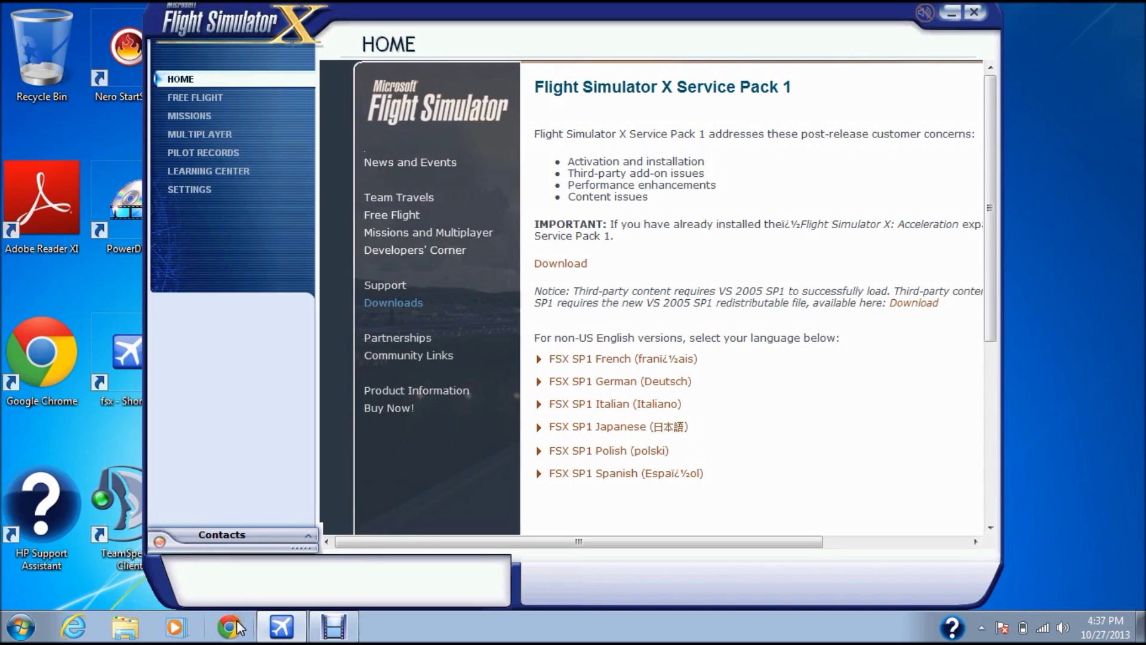
Step: Open the Service Pack 2 page, cancel its File Download prompt, and switch to Google Chrome
left_click(414, 310)
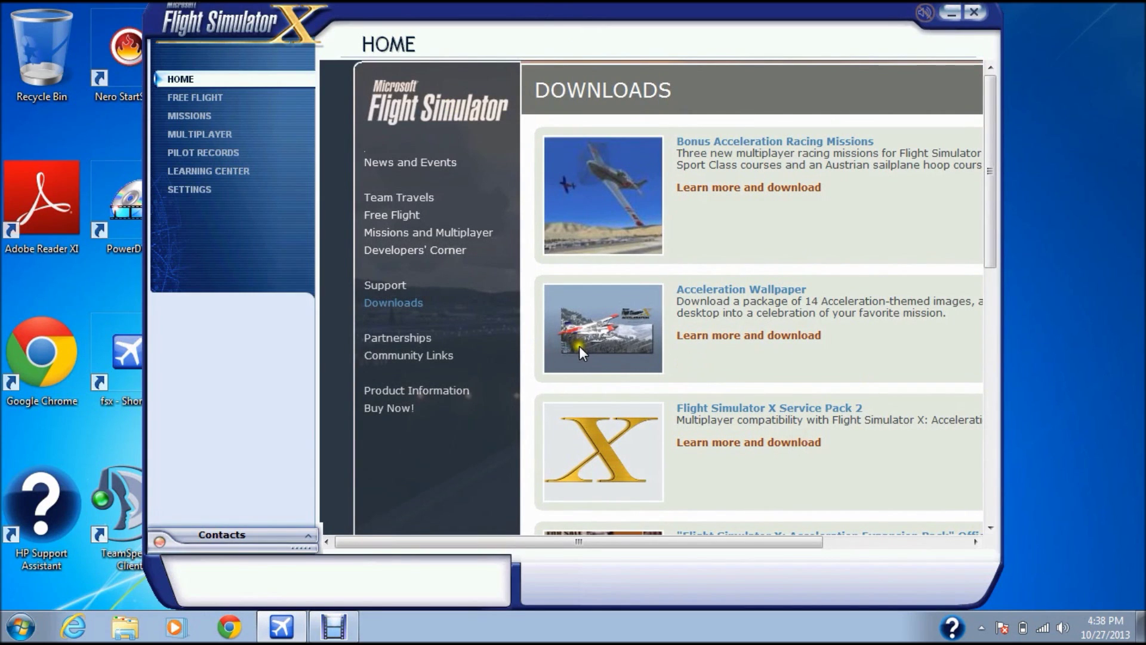
left_click(592, 358)
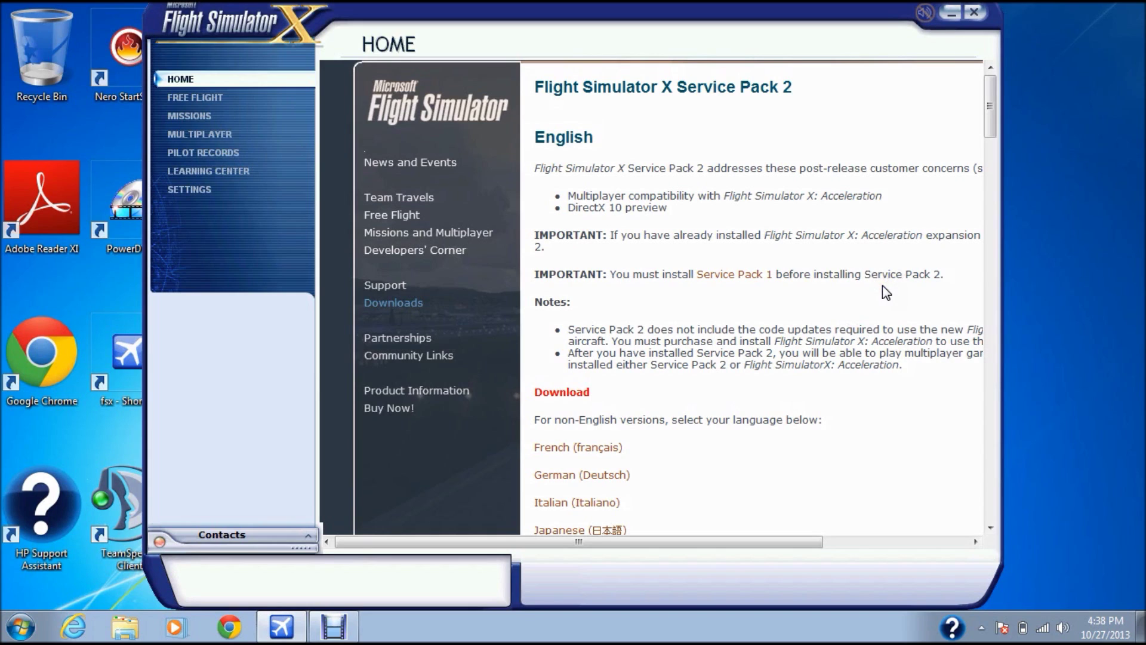
left_click(560, 394)
left_click(533, 397)
left_click(556, 394)
left_click(695, 323)
left_click(218, 638)
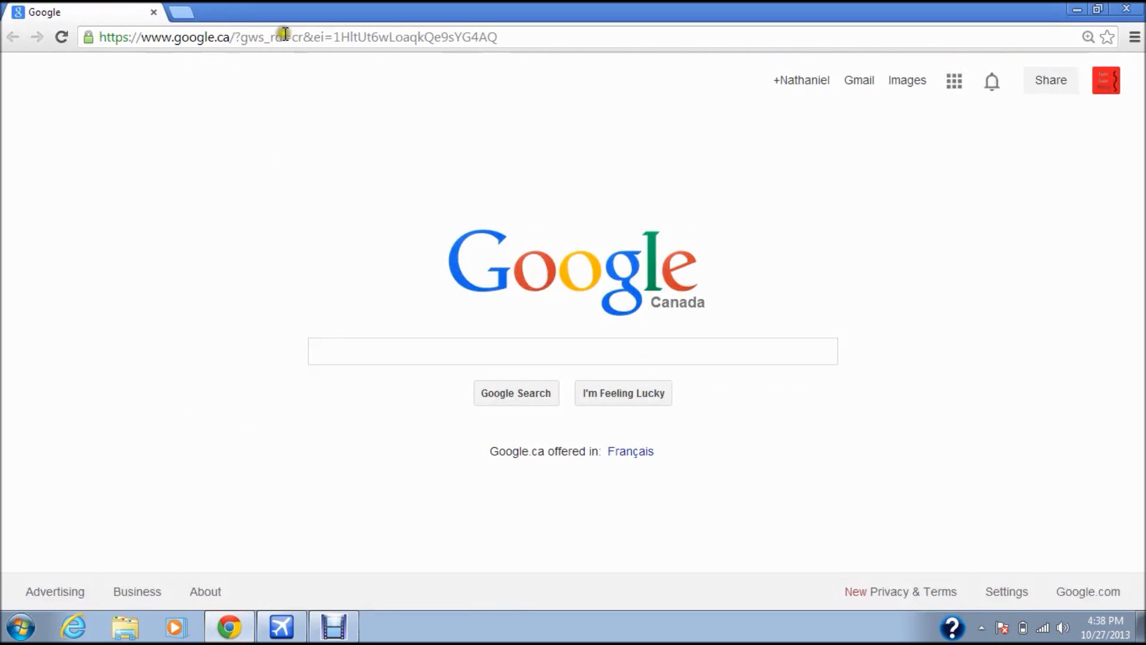
left_click(310, 34)
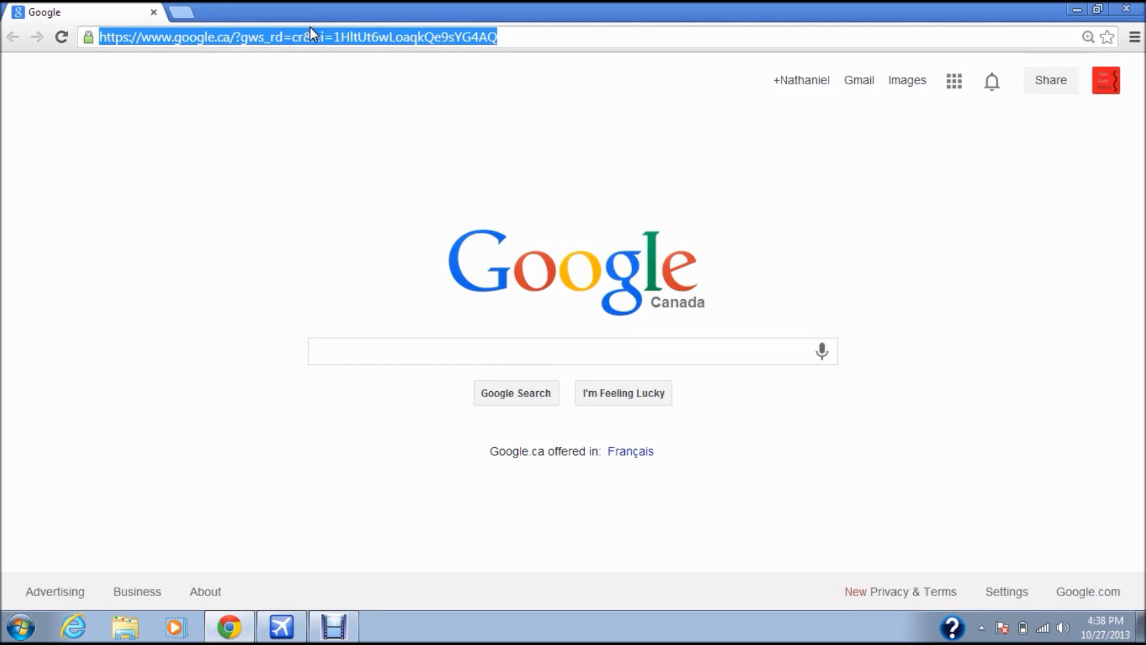
type("www.m")
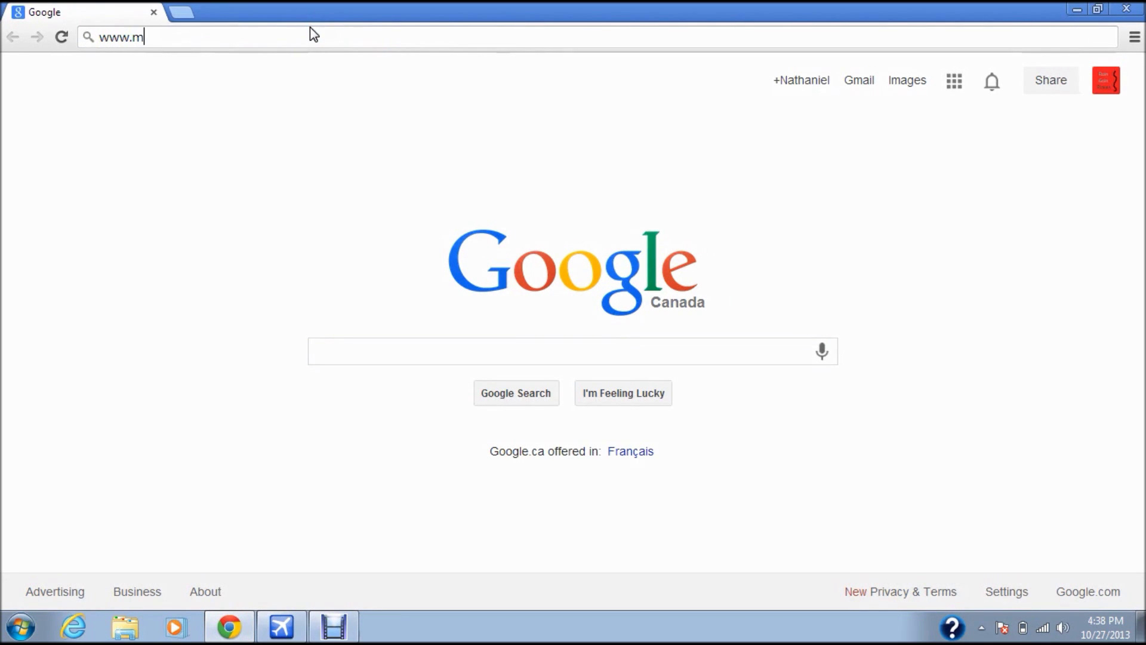
type("icro")
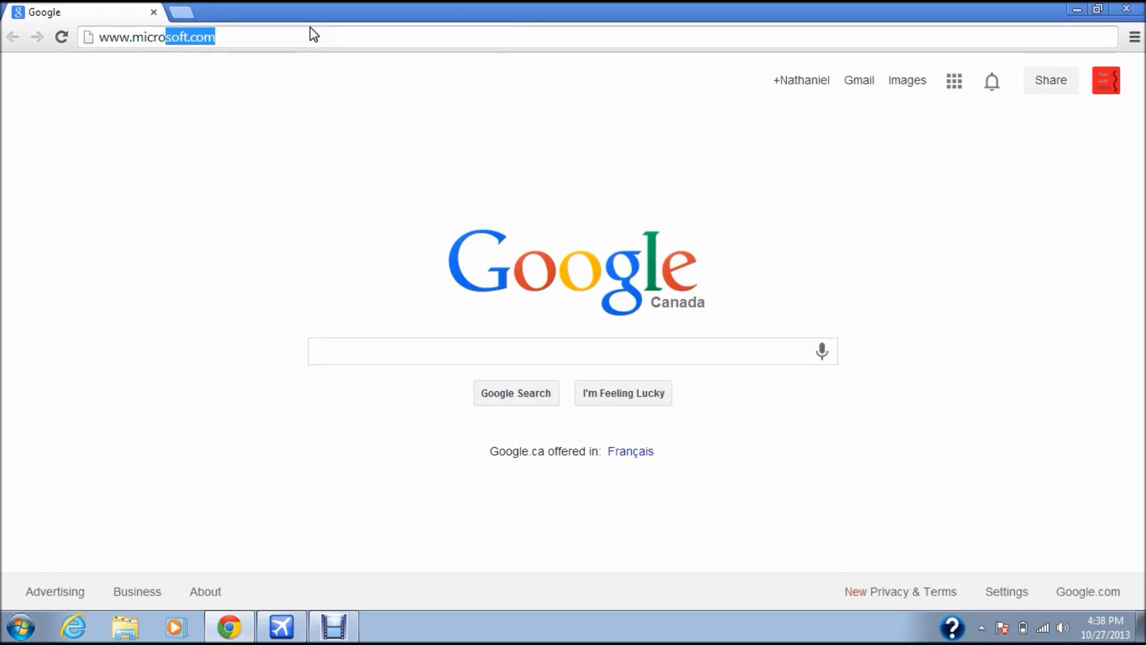
key("Return")
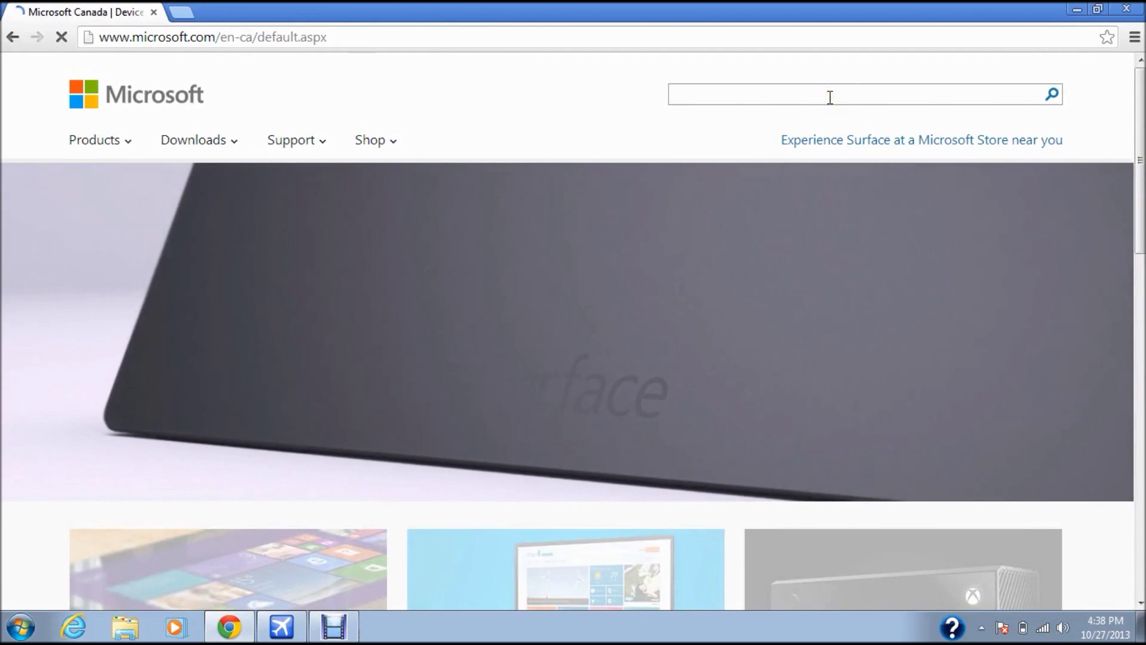
Step: Search Microsoft's site for 'fsx sp2'
left_click(830, 97)
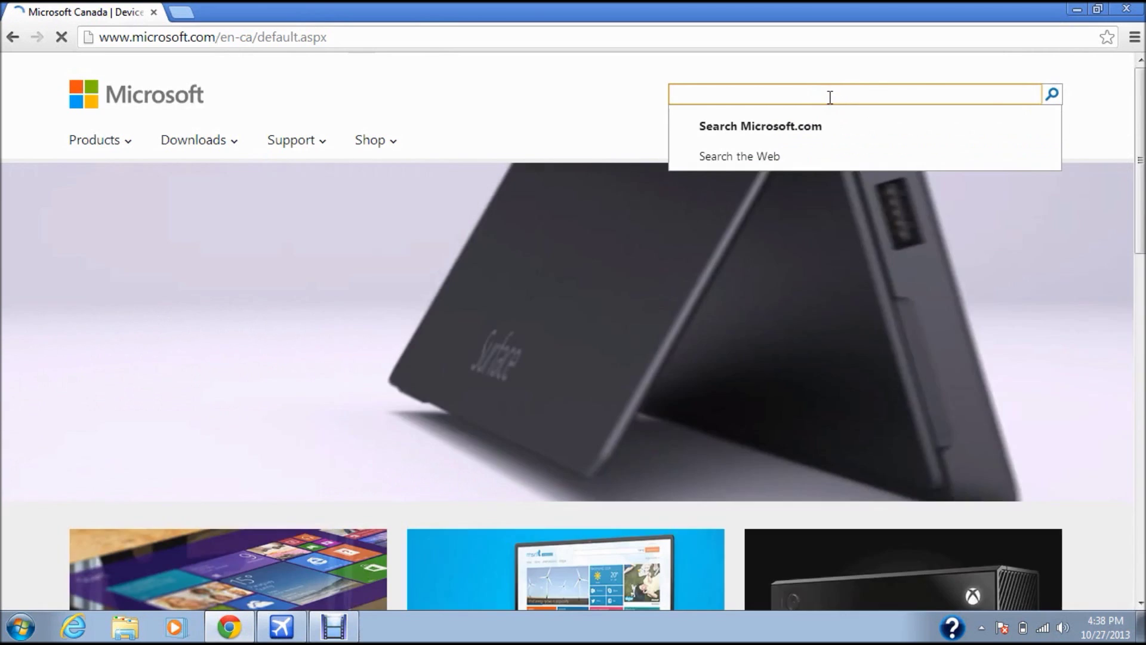
type("fsx")
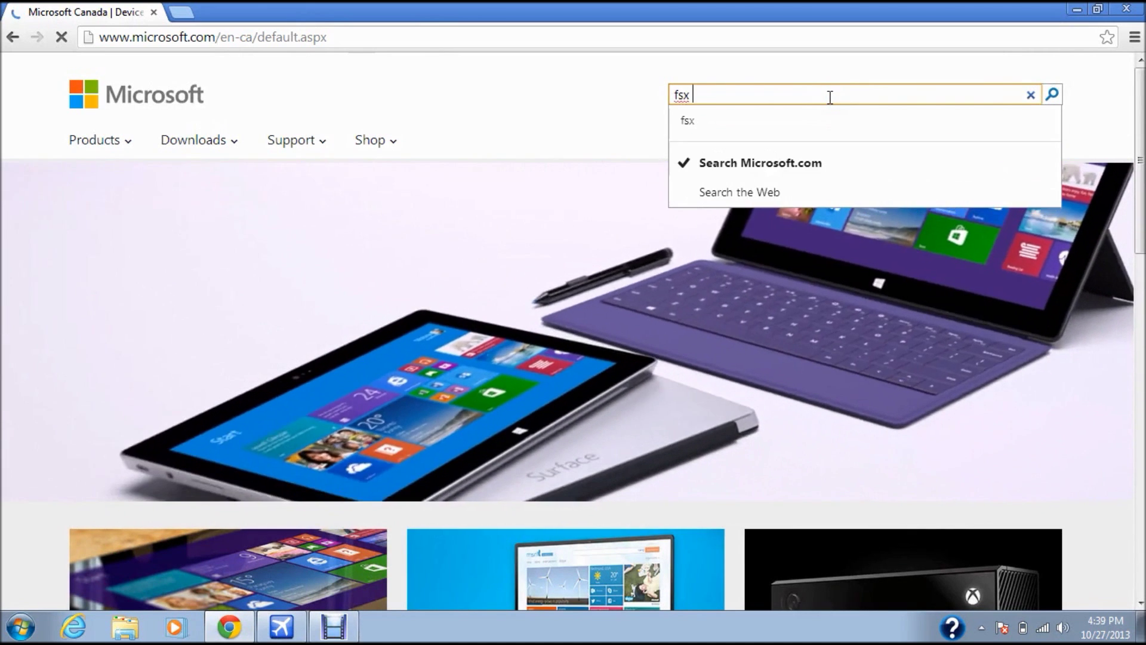
type(" sp2")
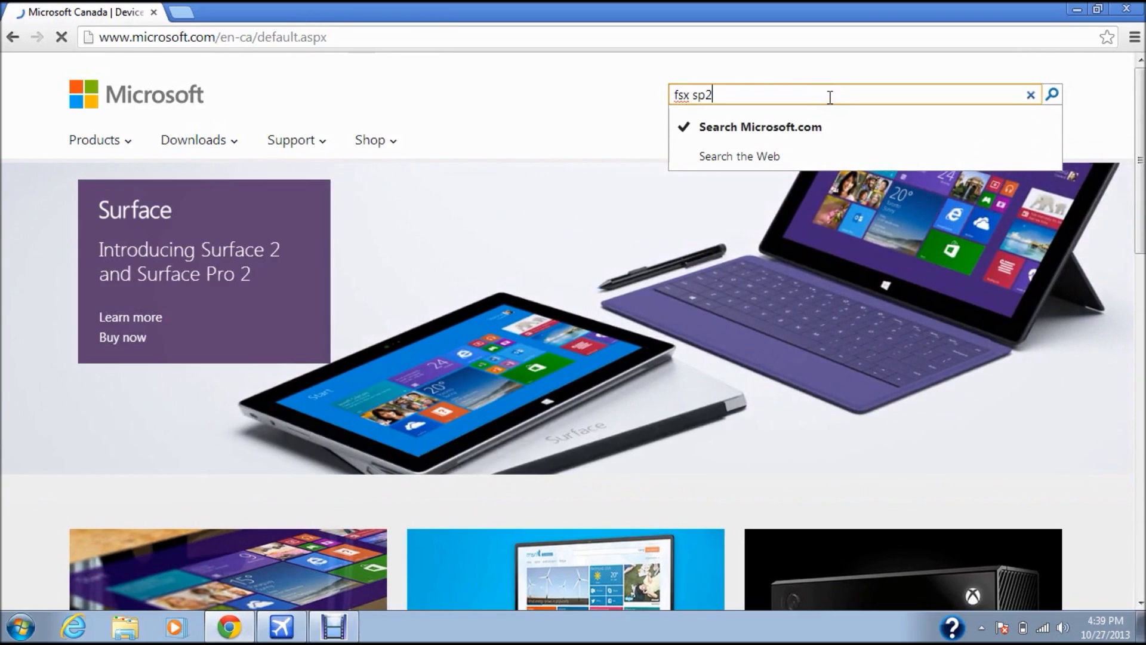
key("Return")
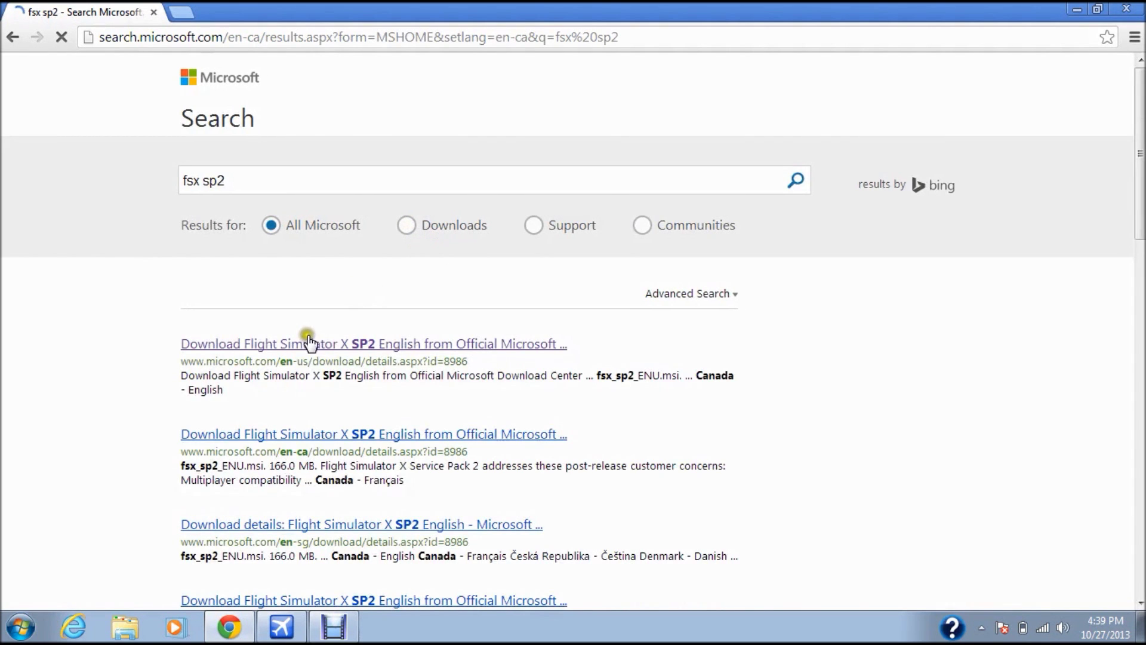
left_click(424, 345)
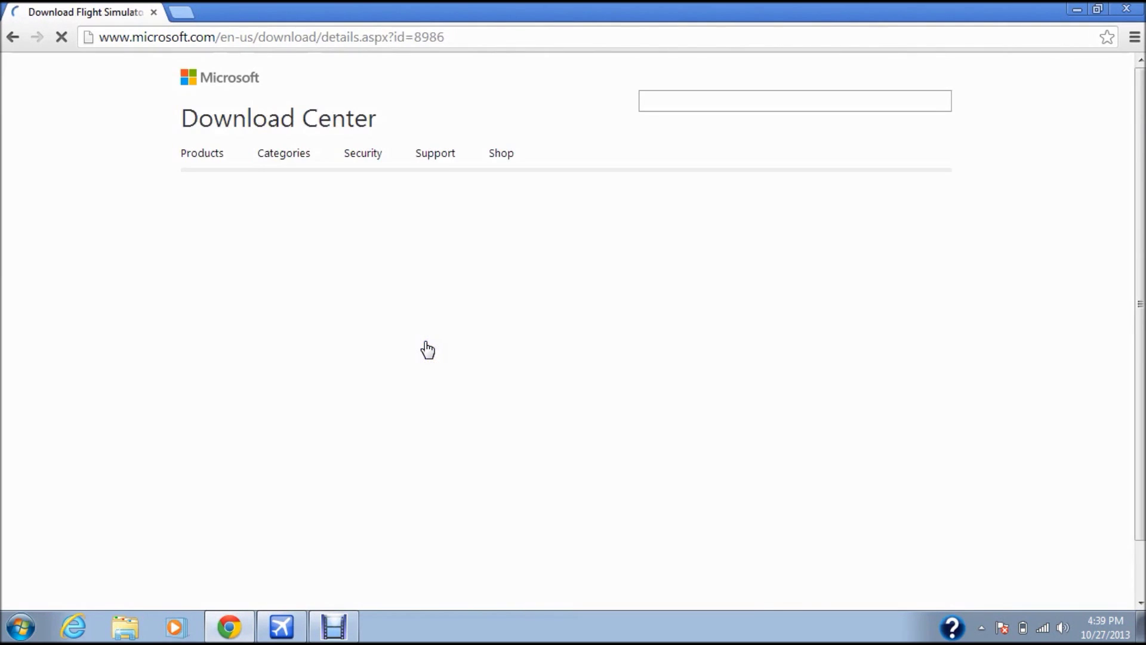
left_click(276, 630)
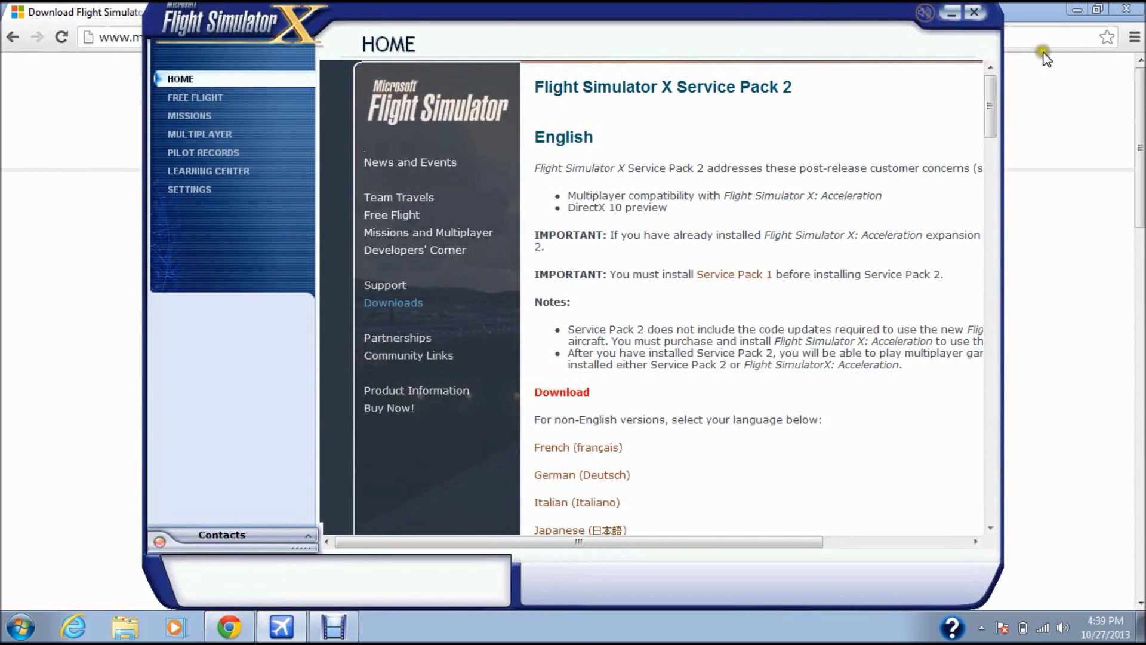
left_click(970, 12)
left_click(549, 349)
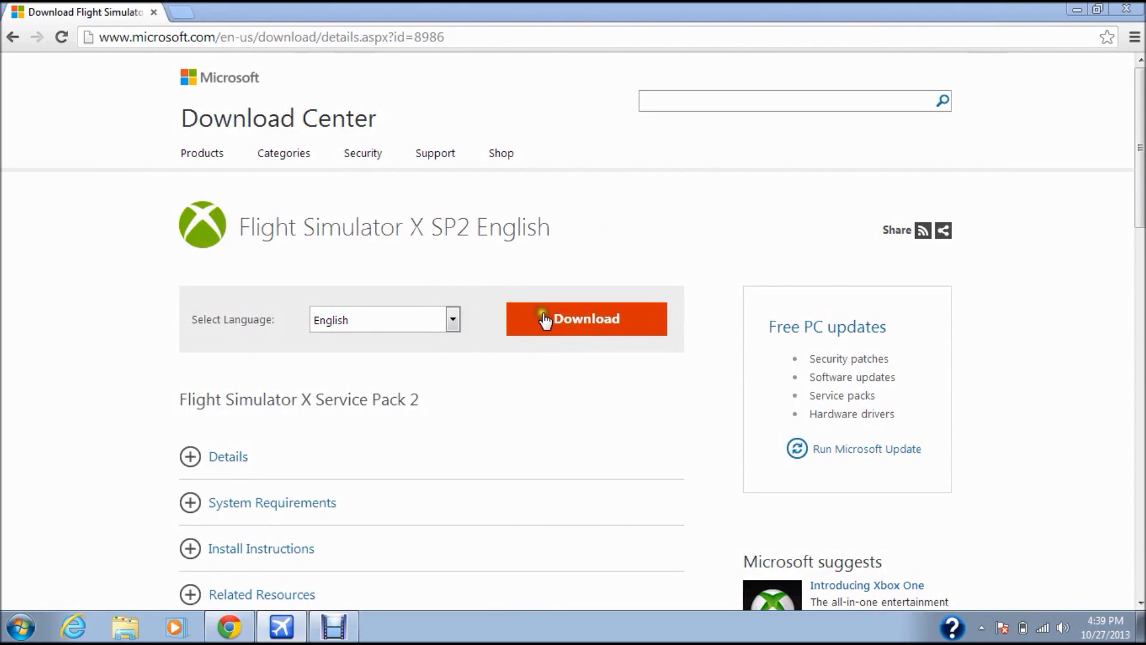
left_click(581, 332)
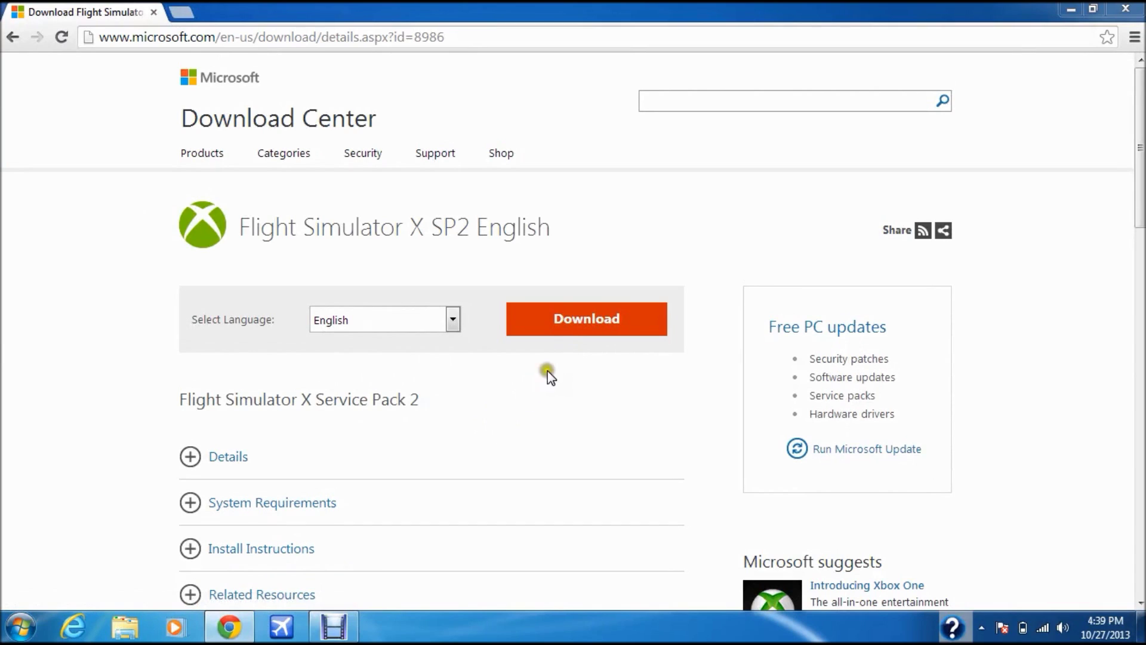
left_click(570, 371)
left_click(593, 350)
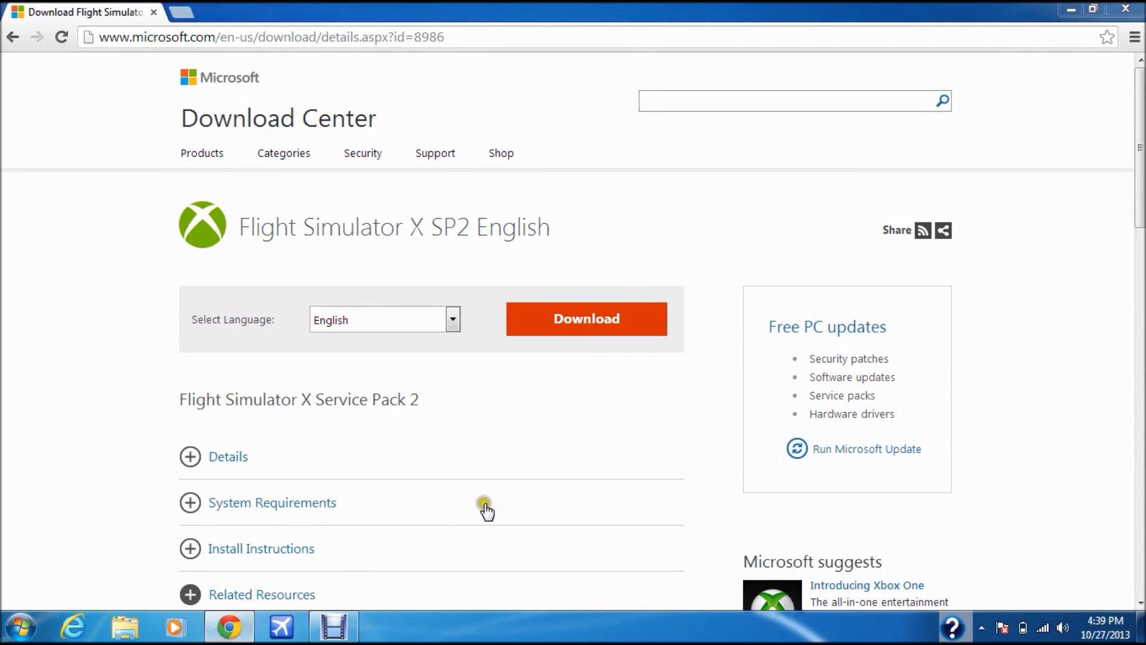
Step: Search from the omnibox for 'teamspeak 3 sdk'
left_click_drag(471, 45, 12, 51)
type("www.")
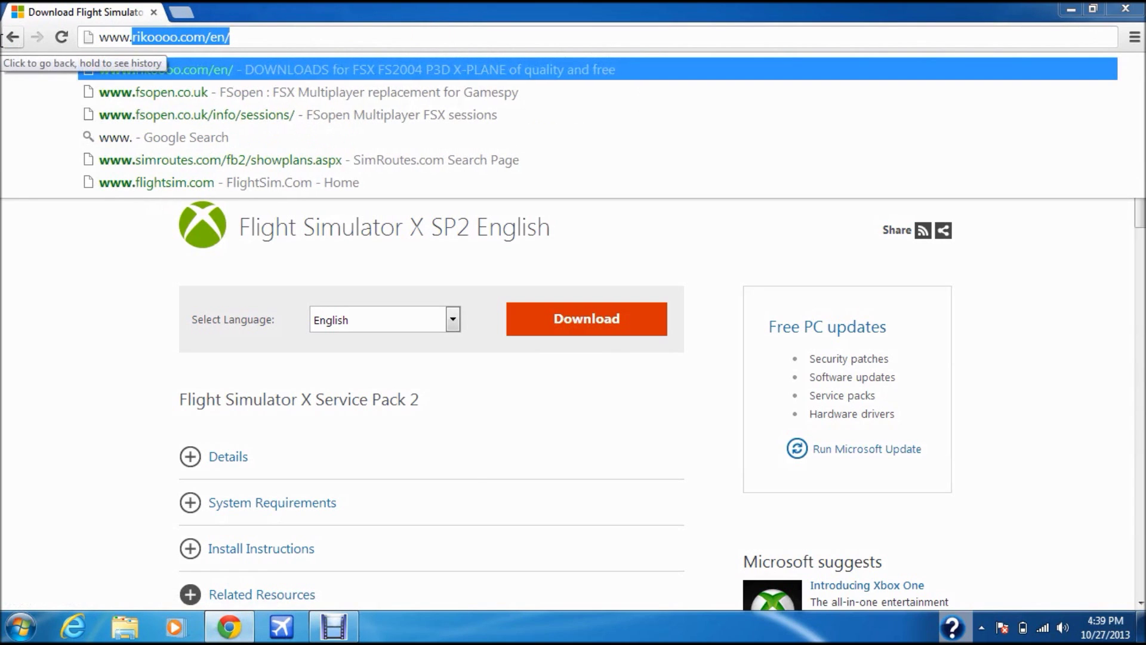
type("fs")
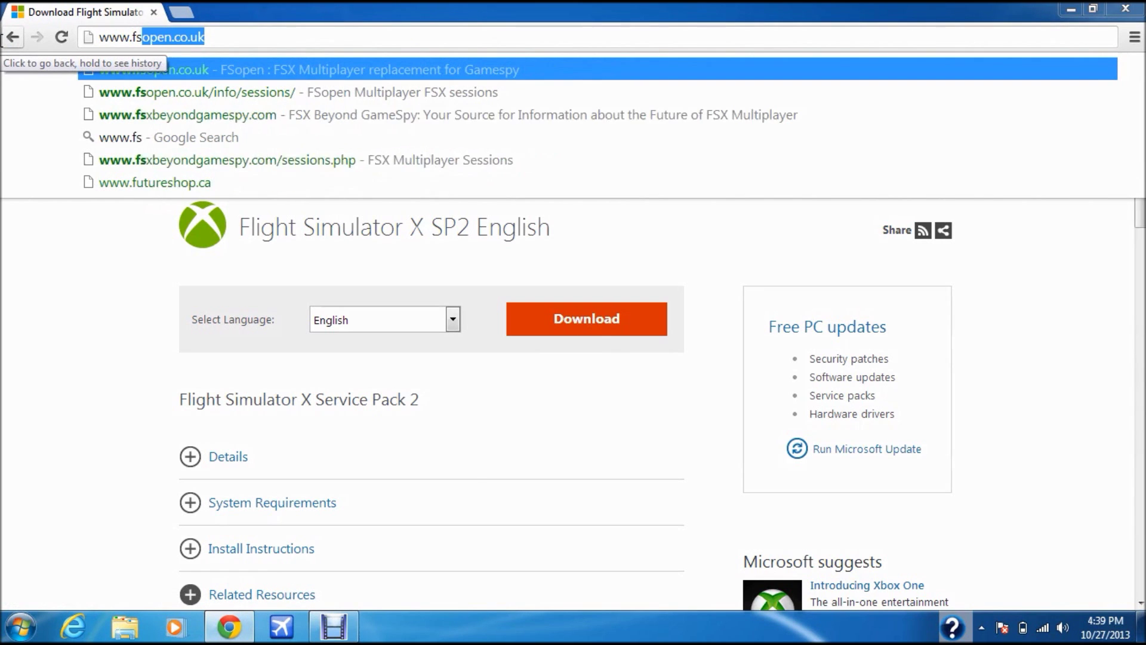
key("BackSpace")
key("BackSpace")
key("BackSpace")
key("BackSpace")
key("BackSpace")
key("BackSpace")
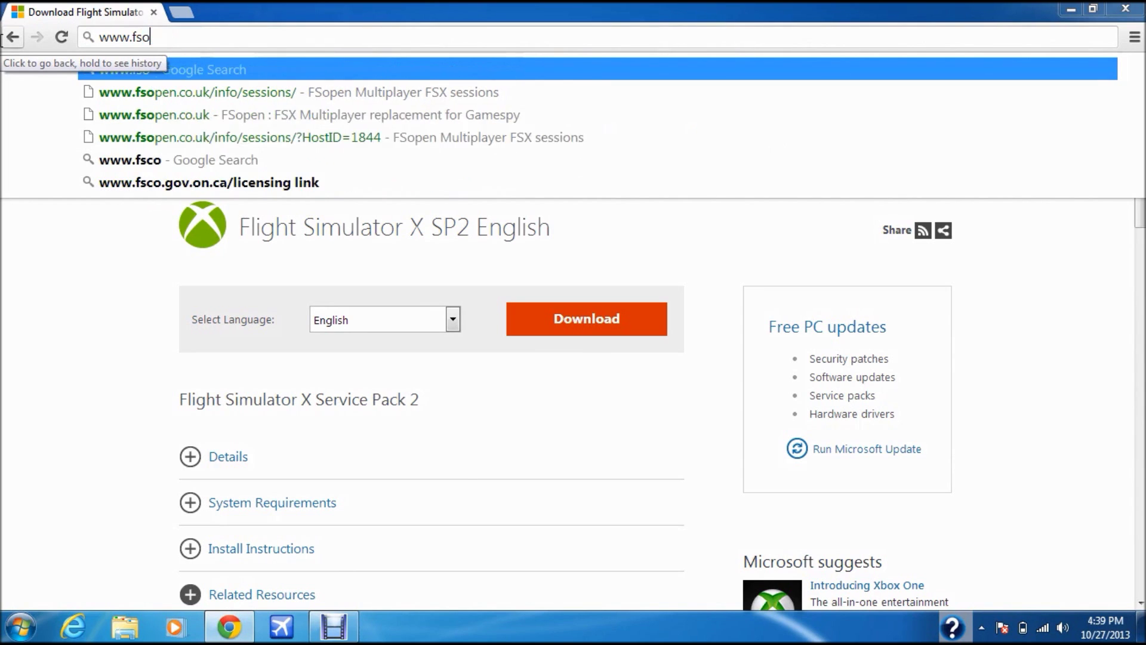
key("BackSpace")
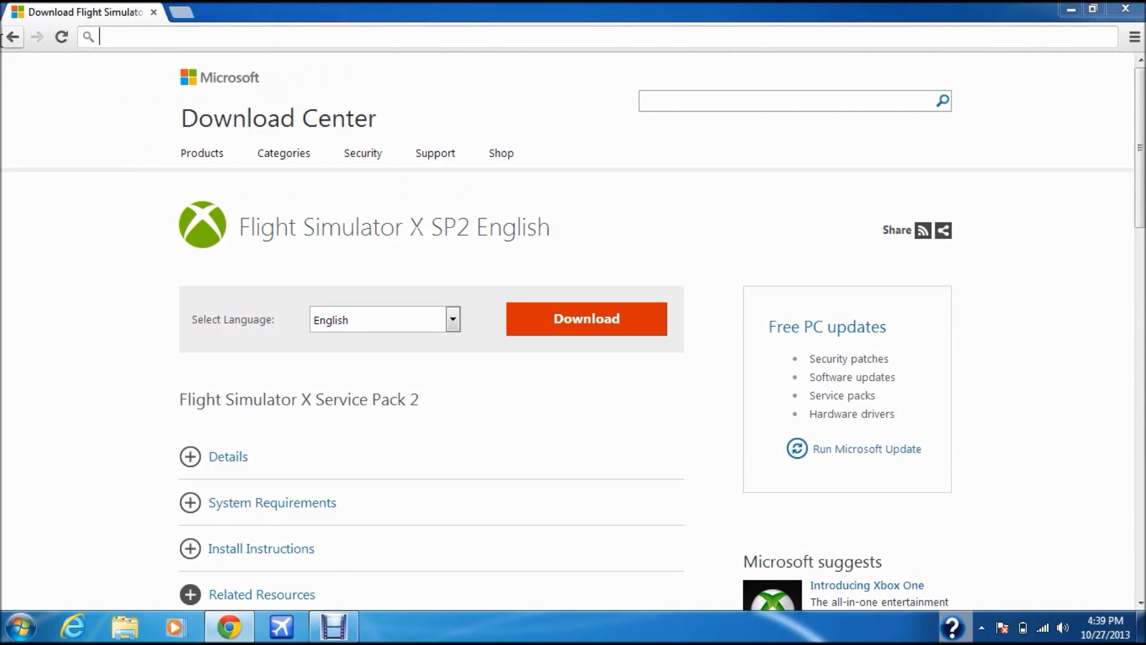
type("t")
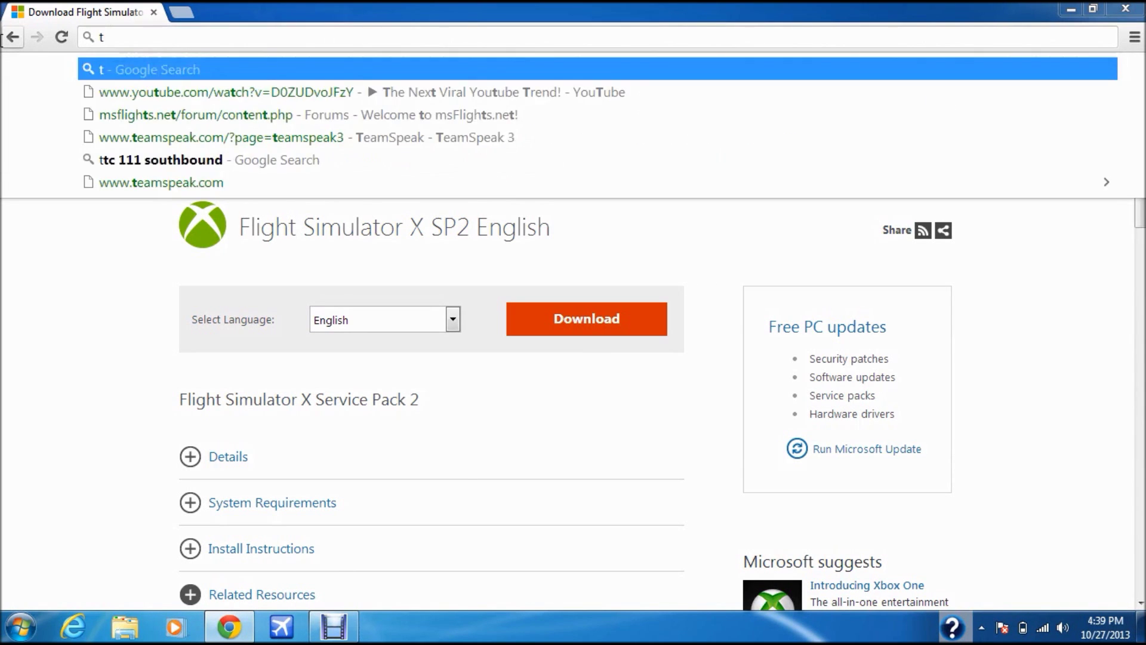
type("eamspe")
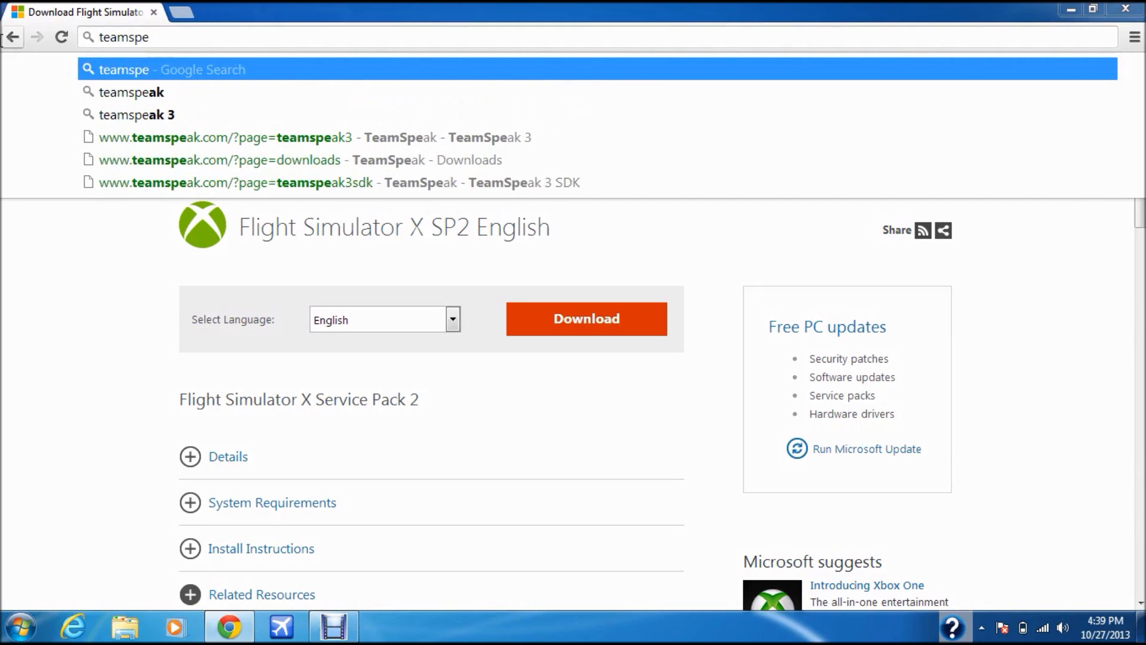
key("Down")
key("Down")
type("sdk")
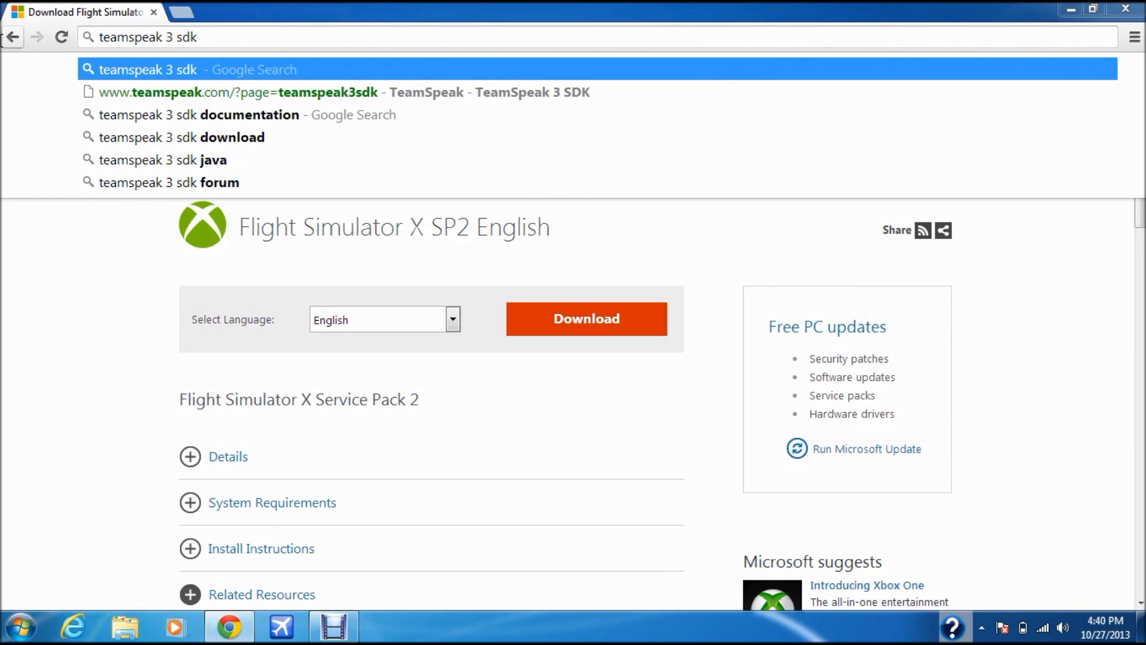
key("Return")
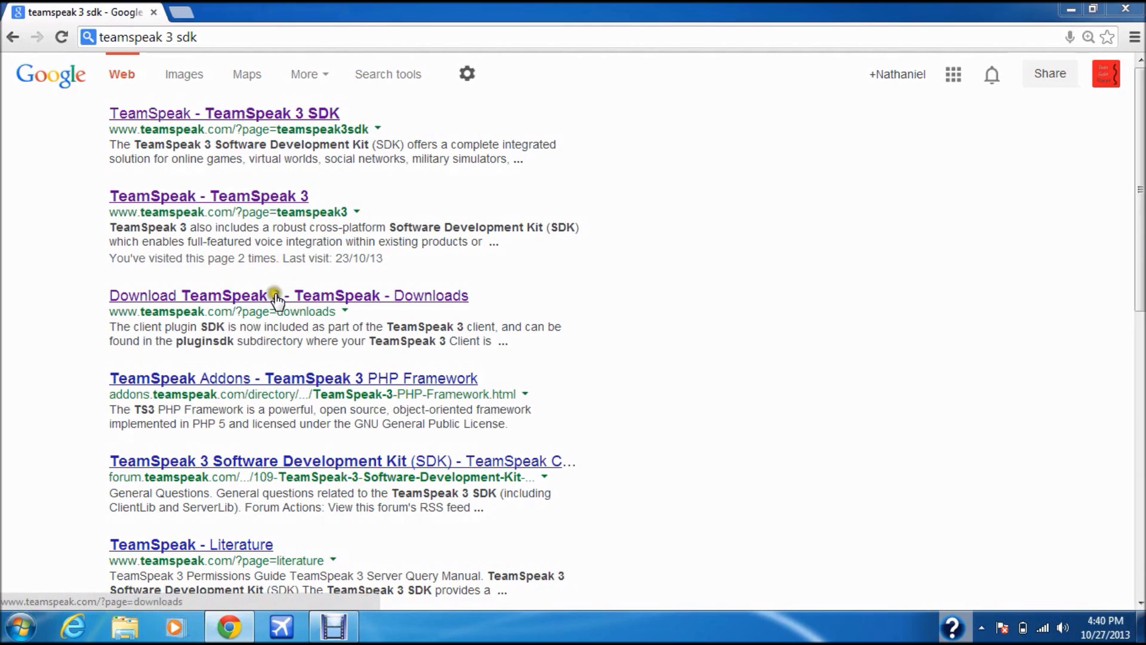
Step: Open the TeamSpeak 3 SDK result, view its Downloads page, then close that Downloads tab
left_click(245, 115)
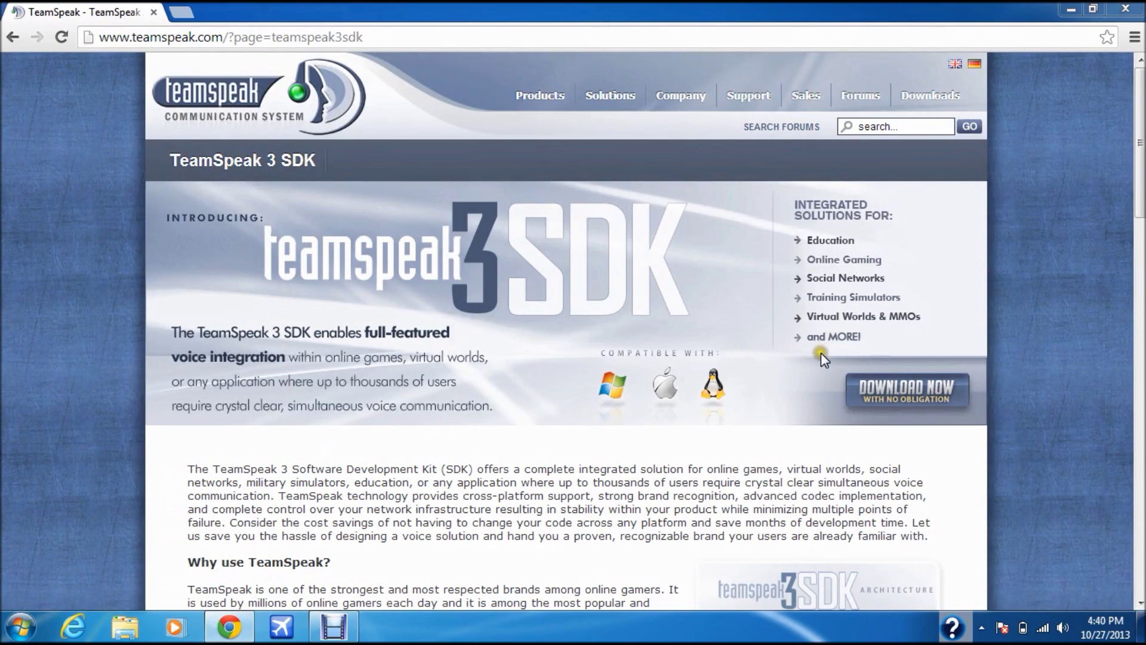
left_click(876, 406)
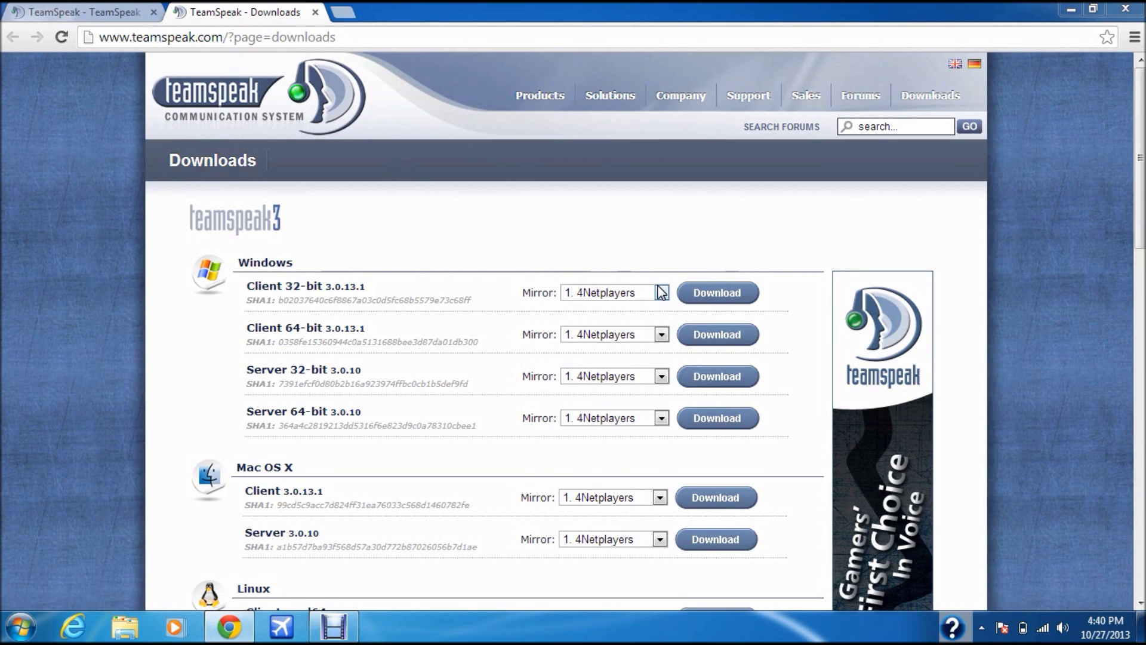
left_click(319, 17)
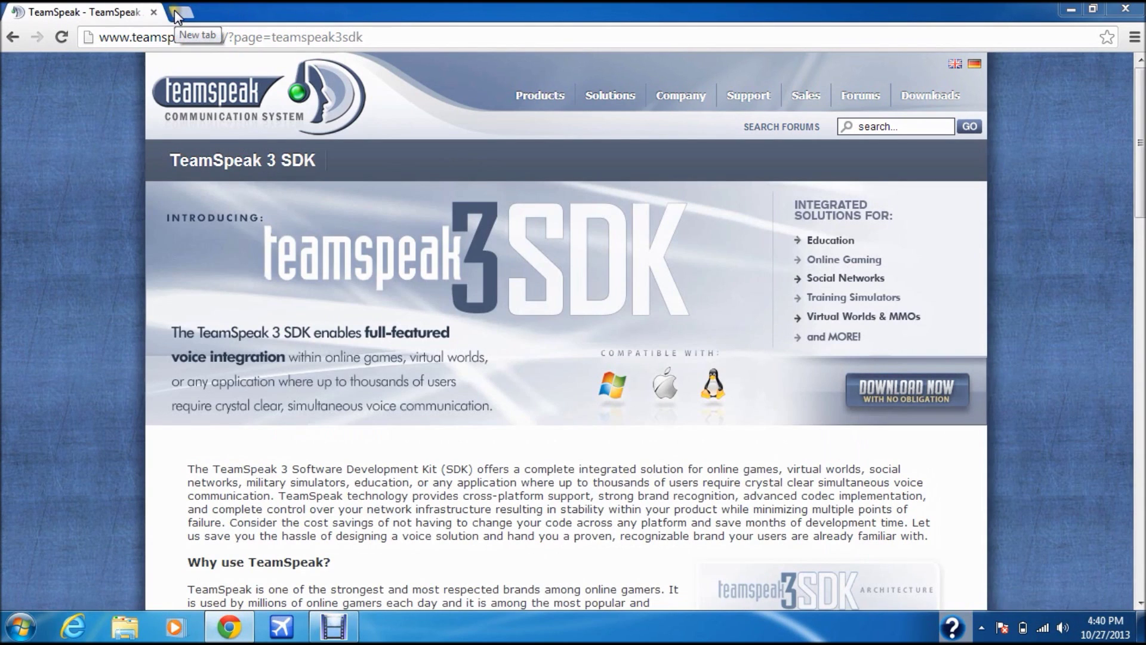
left_click(367, 37)
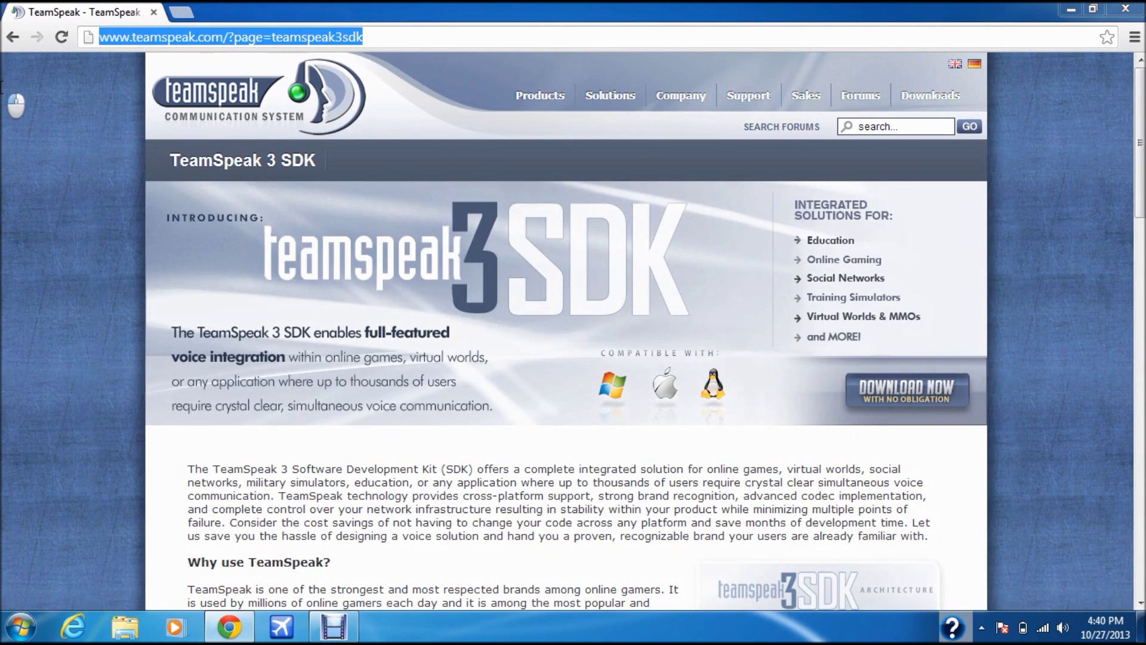
type("www")
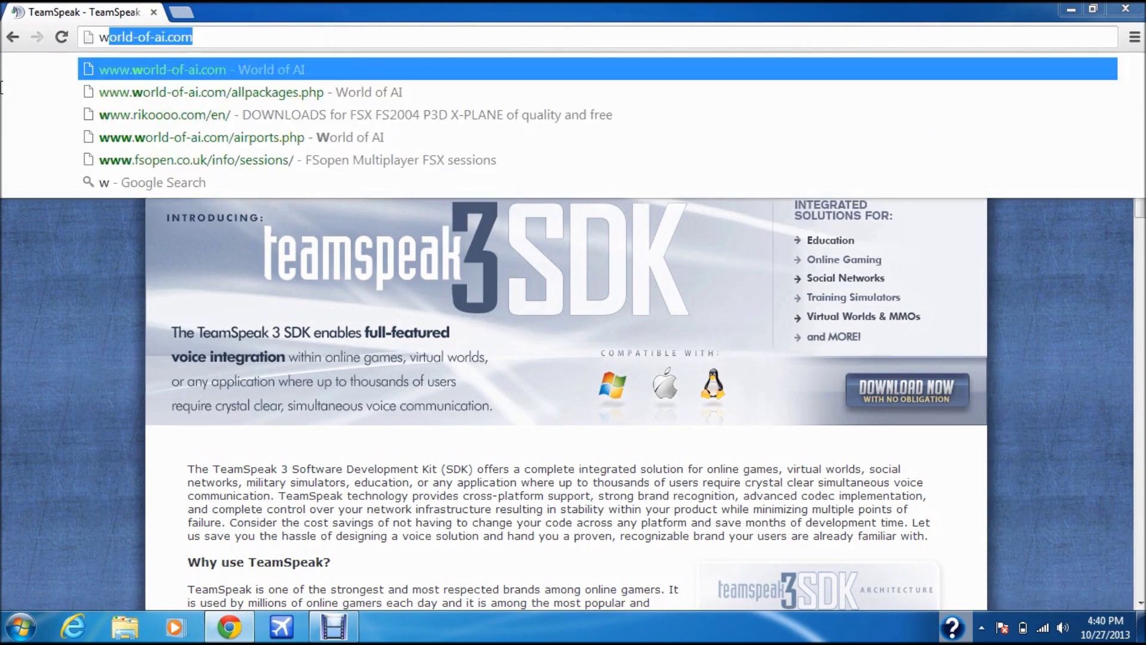
type(".")
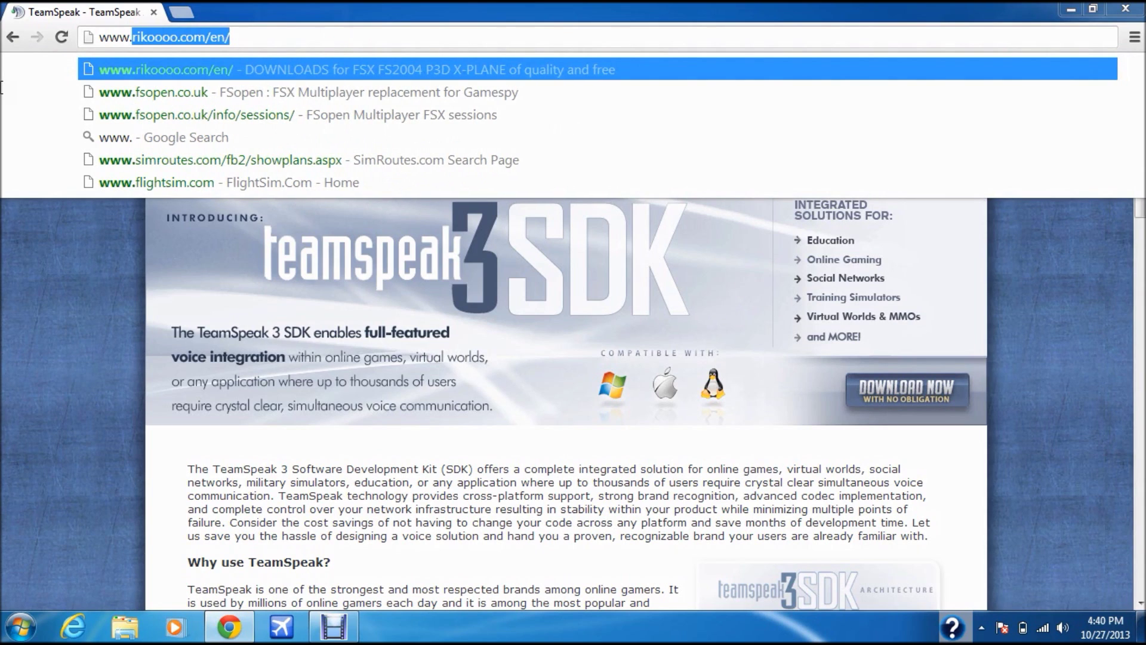
type("f")
key("Right")
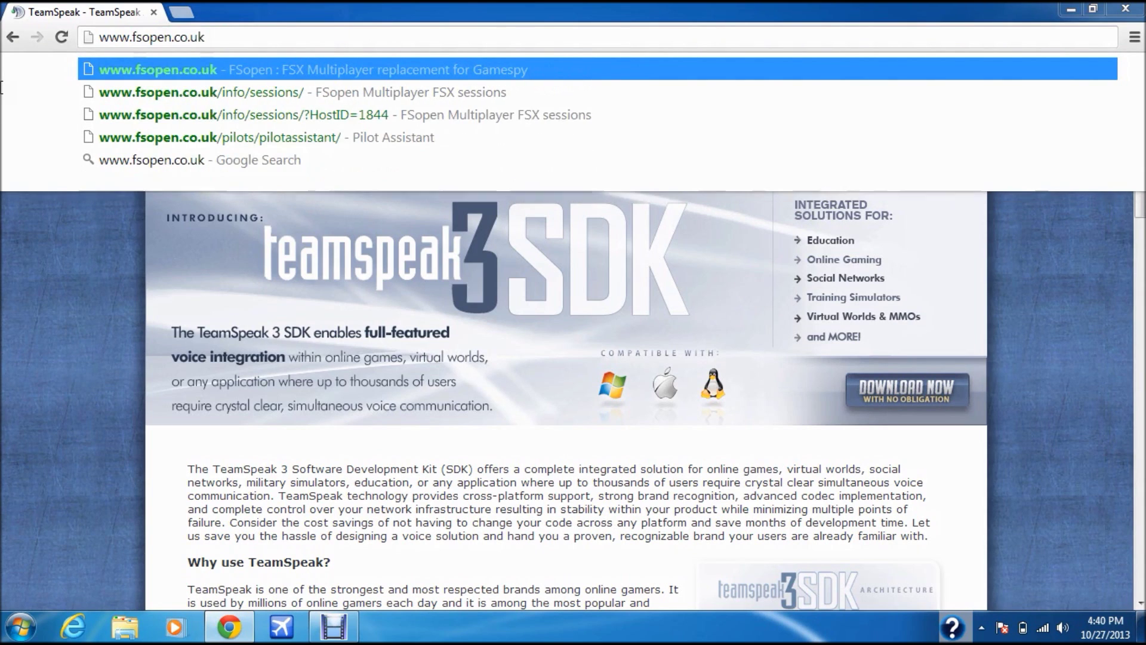
key("Return")
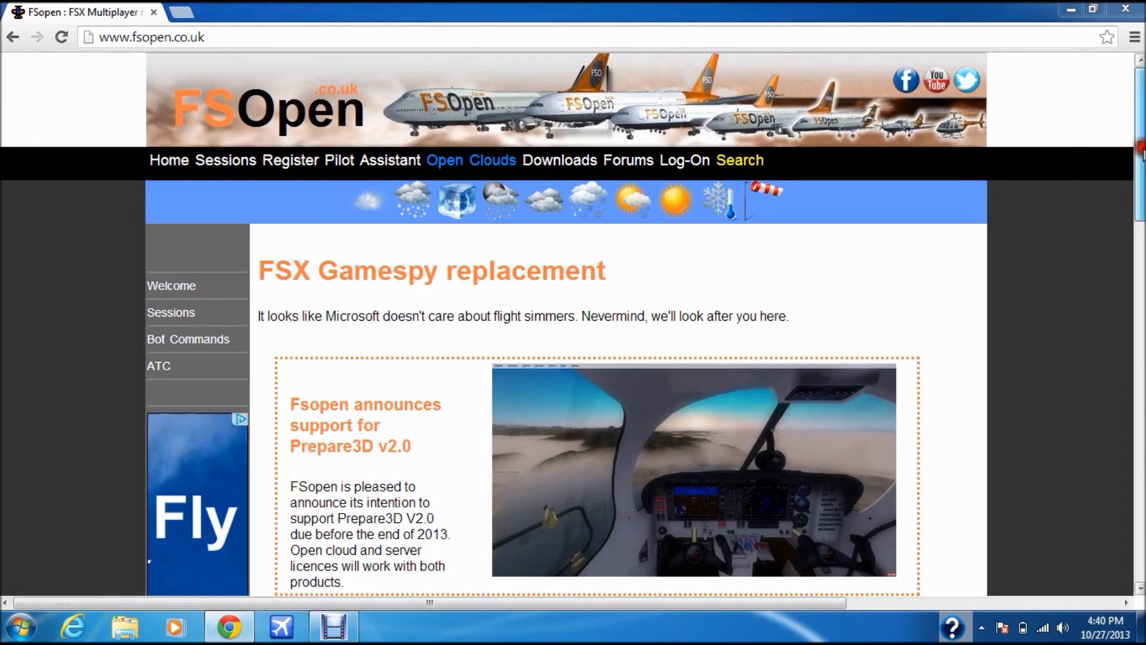
scroll(1142, 149, "down", 10)
scroll(1142, 188, "up", 5)
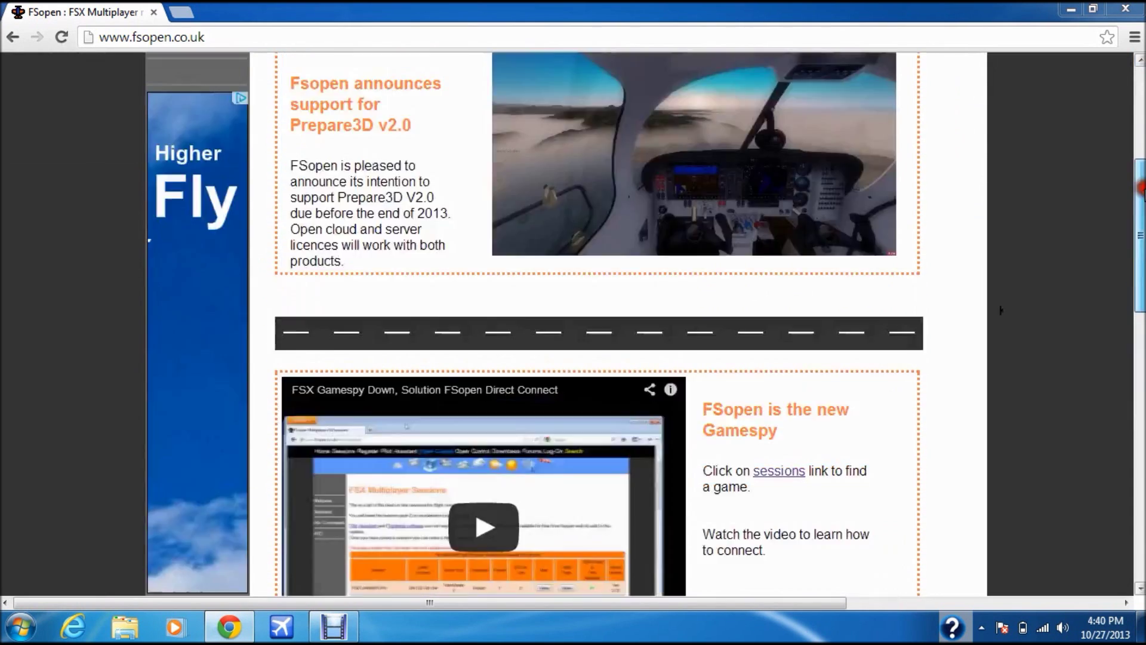
scroll(1001, 310, "up", 5)
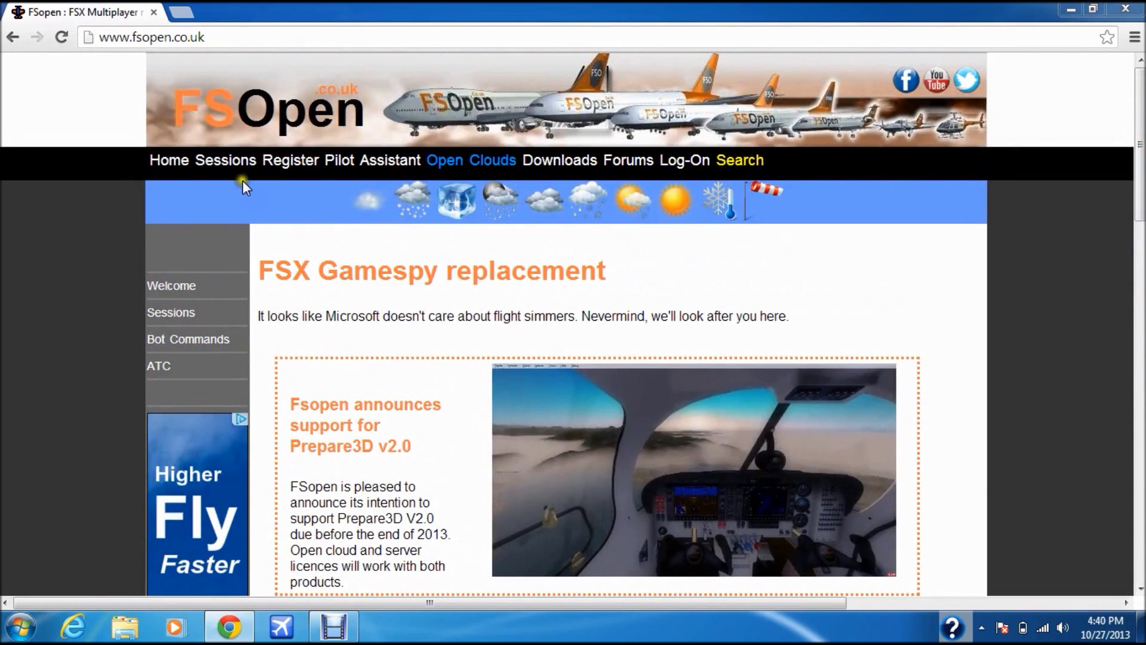
left_click(241, 157)
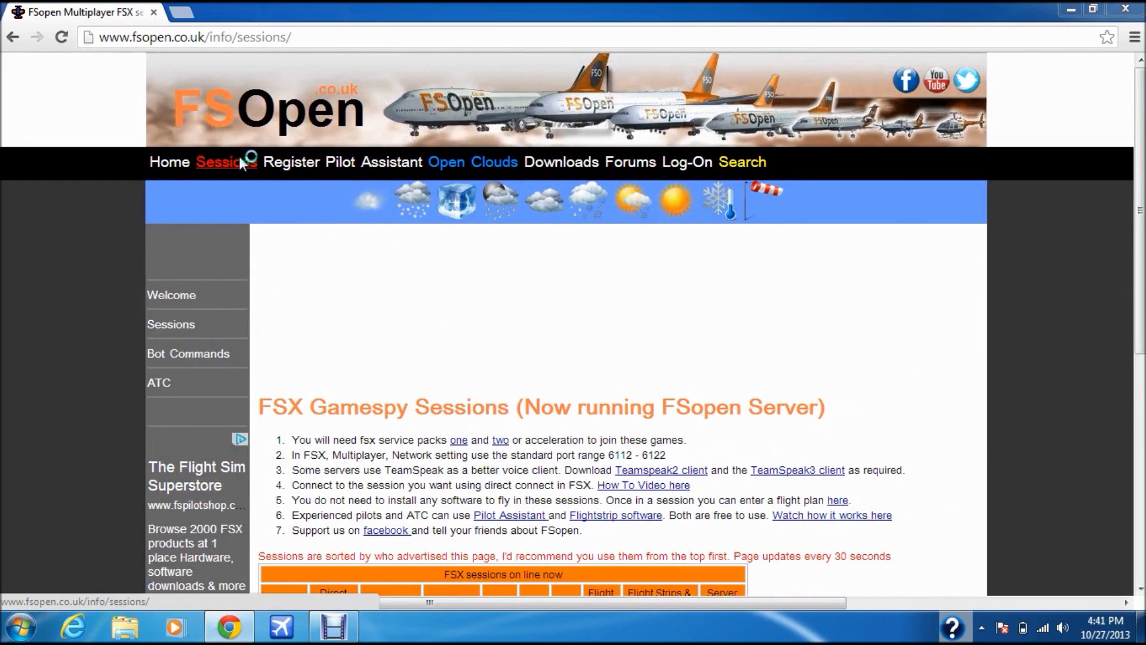
Step: Scroll to ms FLIGHTS.net in the sessions list and follow its TeamSpeak 3 link
left_click_drag(1140, 146, 1122, 292)
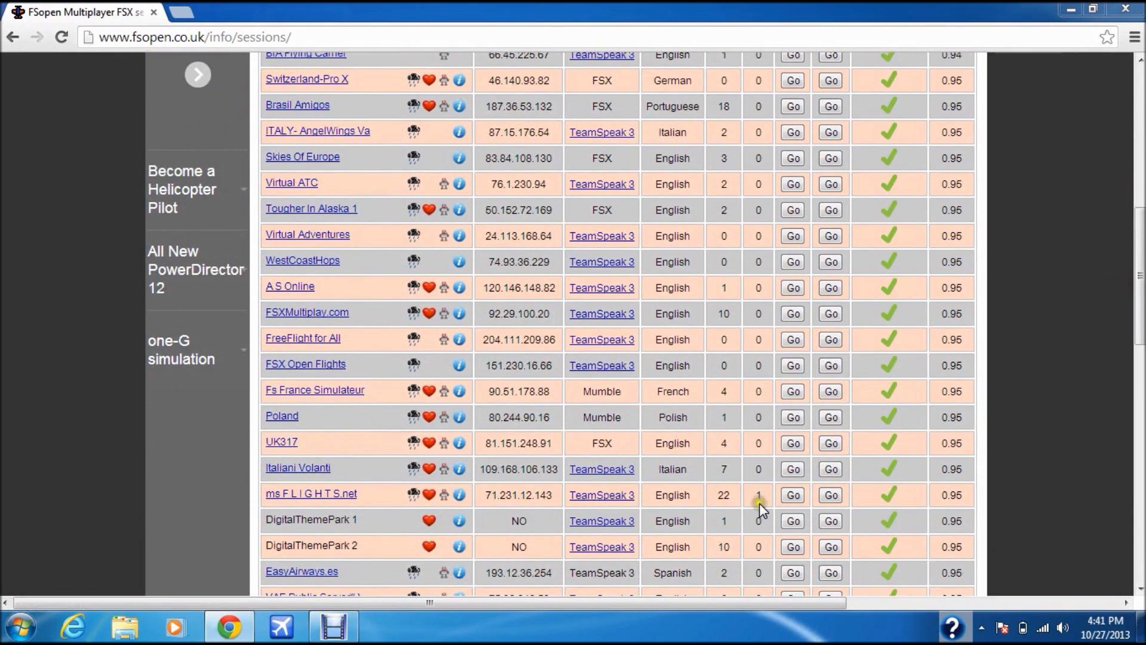
left_click(619, 508)
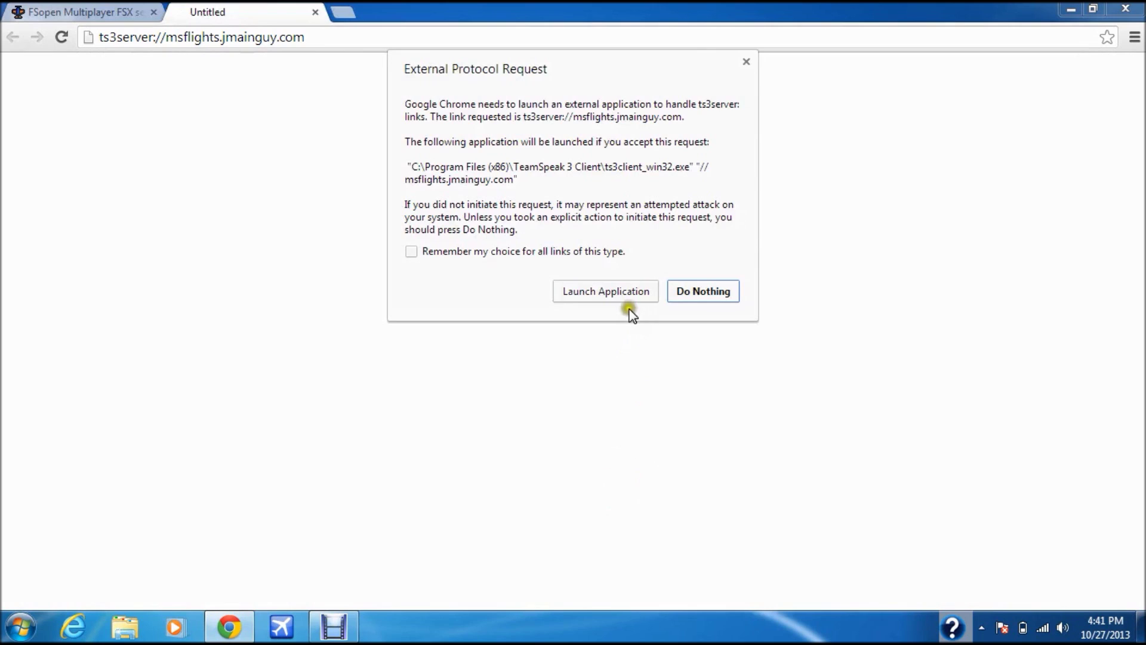
Step: Allow the TeamSpeak 3 Client launch so it connects to the FSX / MSFlight Server
left_click(623, 294)
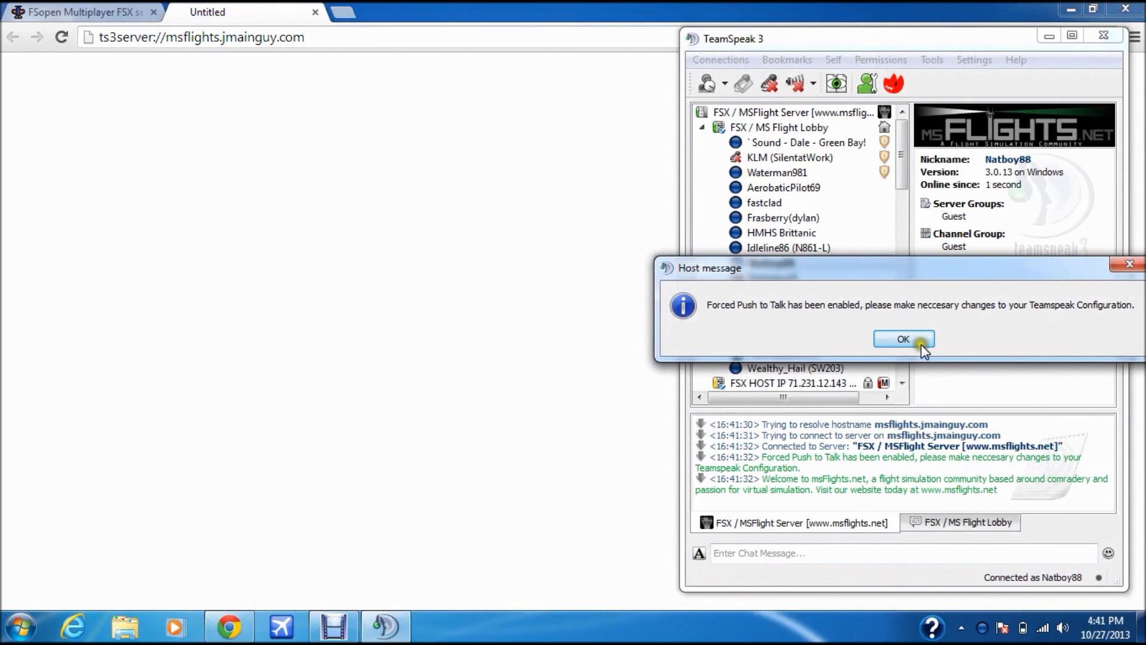
Step: Dismiss the push-to-talk message and join the General Purpose Room 5 voice channel
left_click(923, 340)
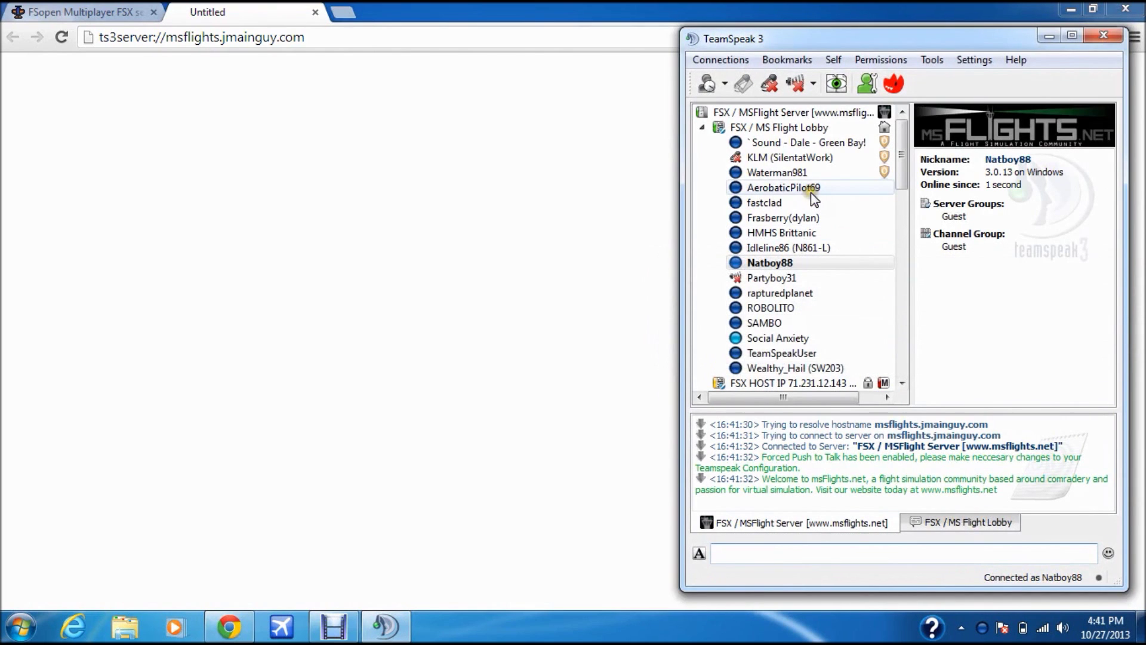
left_click_drag(903, 167, 909, 249)
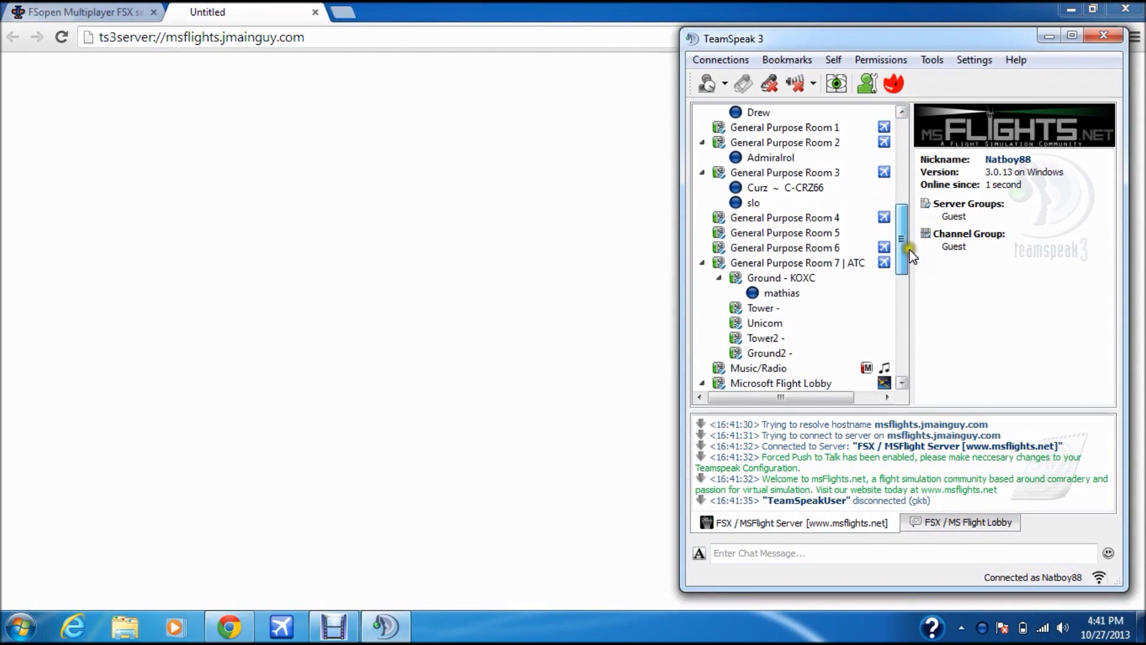
double_click(795, 231)
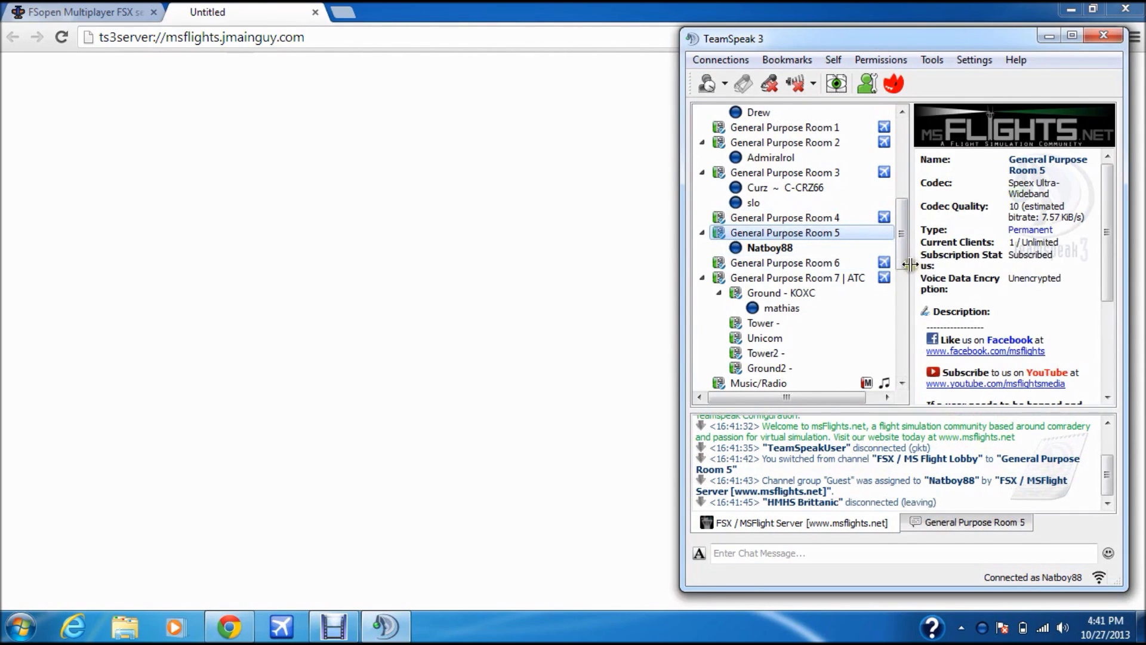
left_click(777, 249)
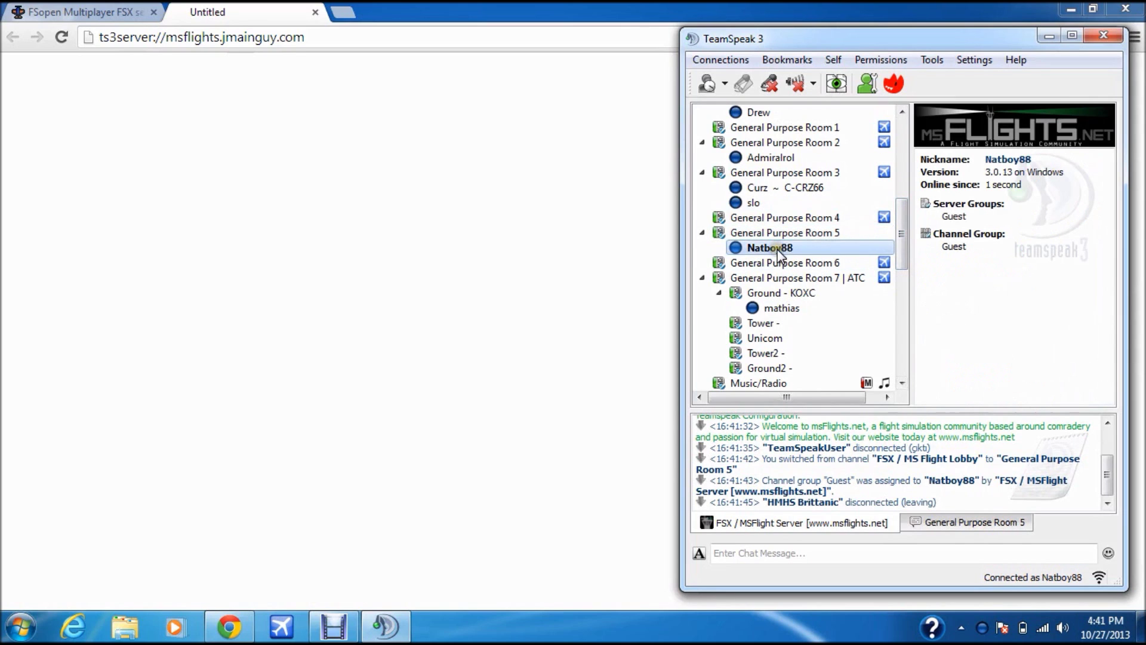
left_click(891, 234)
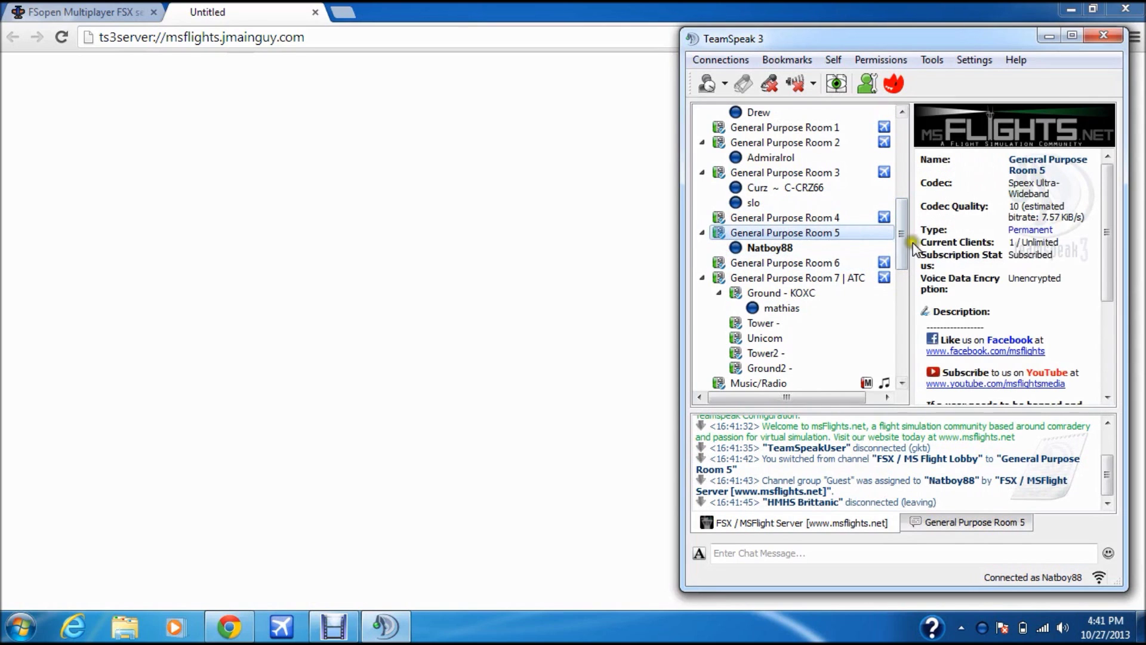
left_click_drag(901, 257, 917, 130)
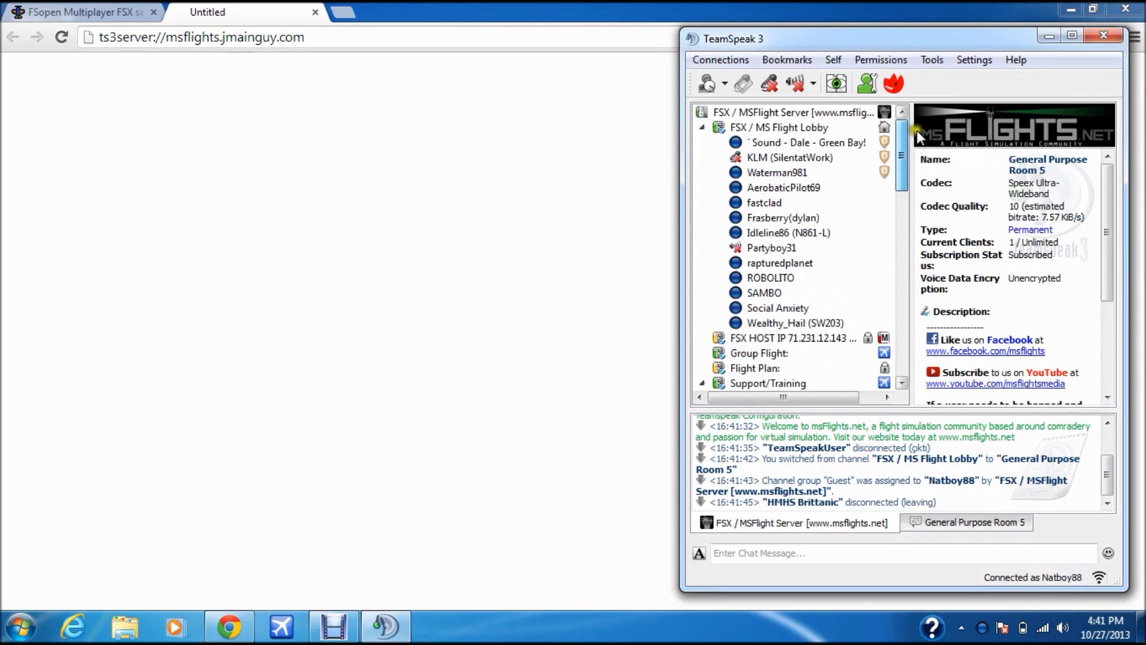
Step: Visit the FSX / MS Flight Lobby, return to General Purpose Room 5, then close Chrome's Untitled tab
left_click(843, 124)
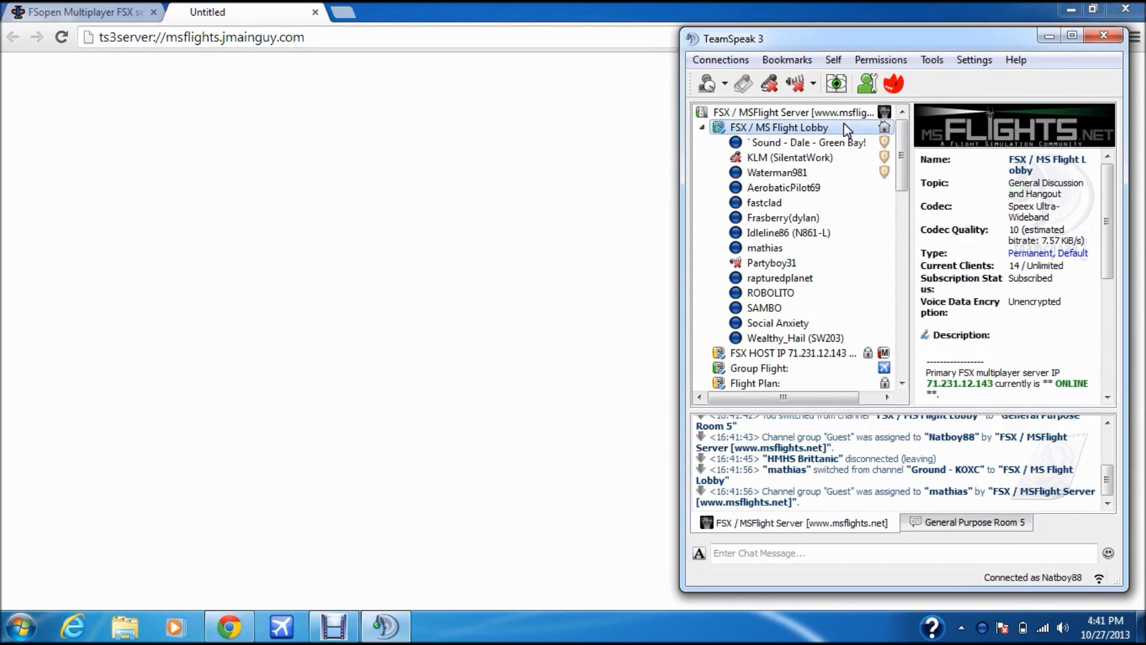
double_click(844, 124)
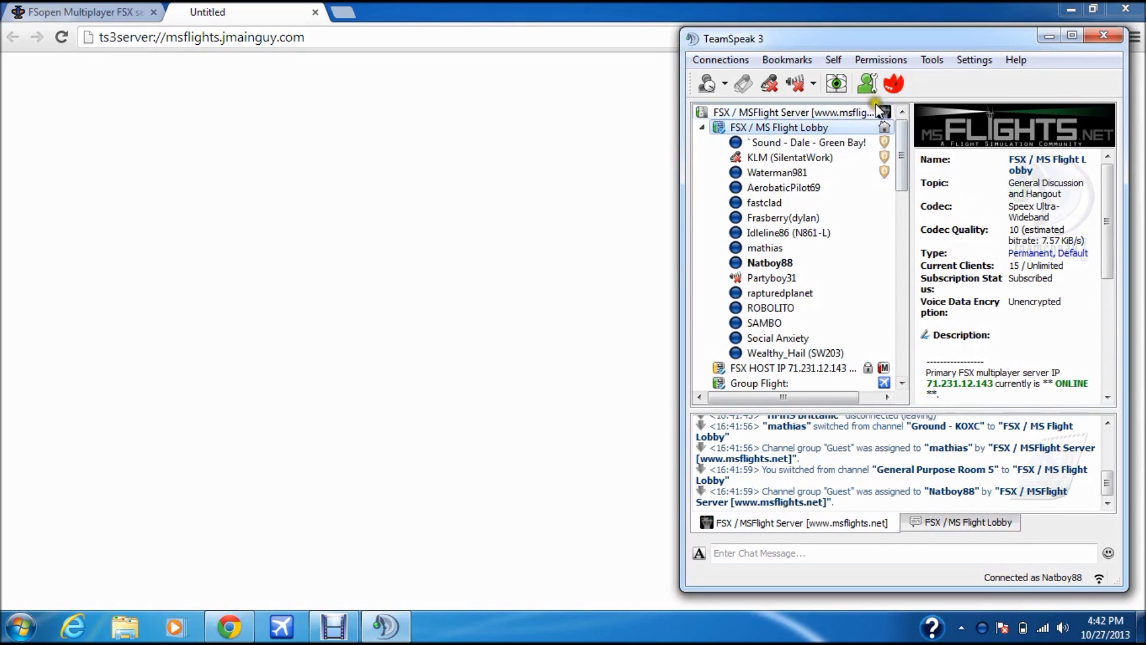
left_click_drag(905, 163, 919, 254)
double_click(852, 232)
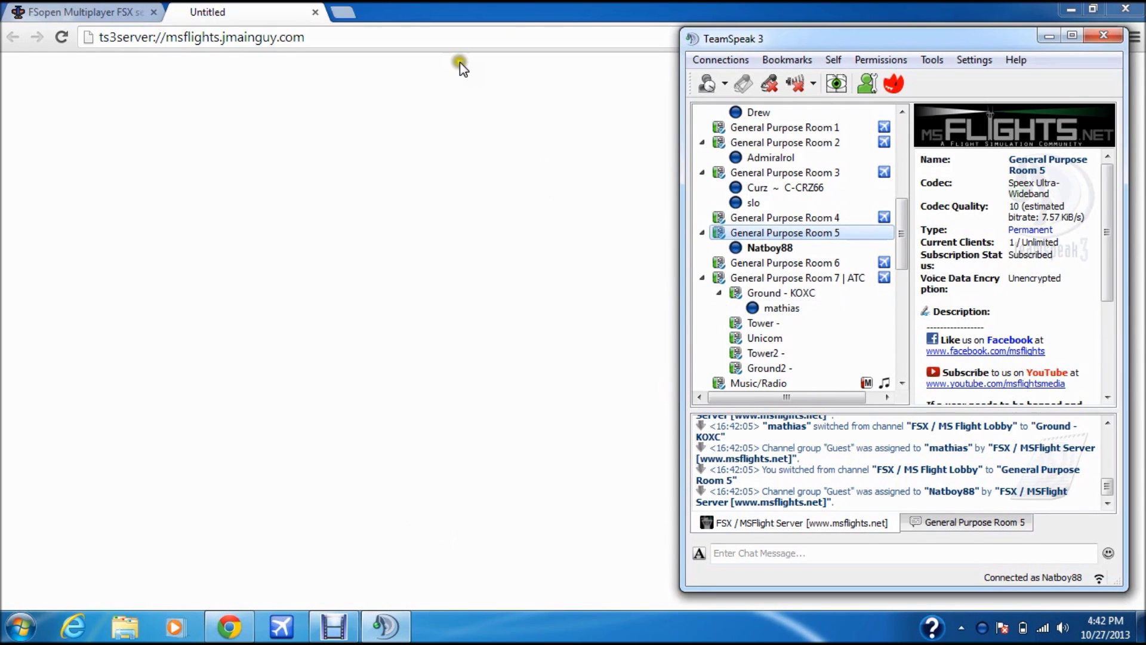
left_click(107, 9)
left_click(315, 12)
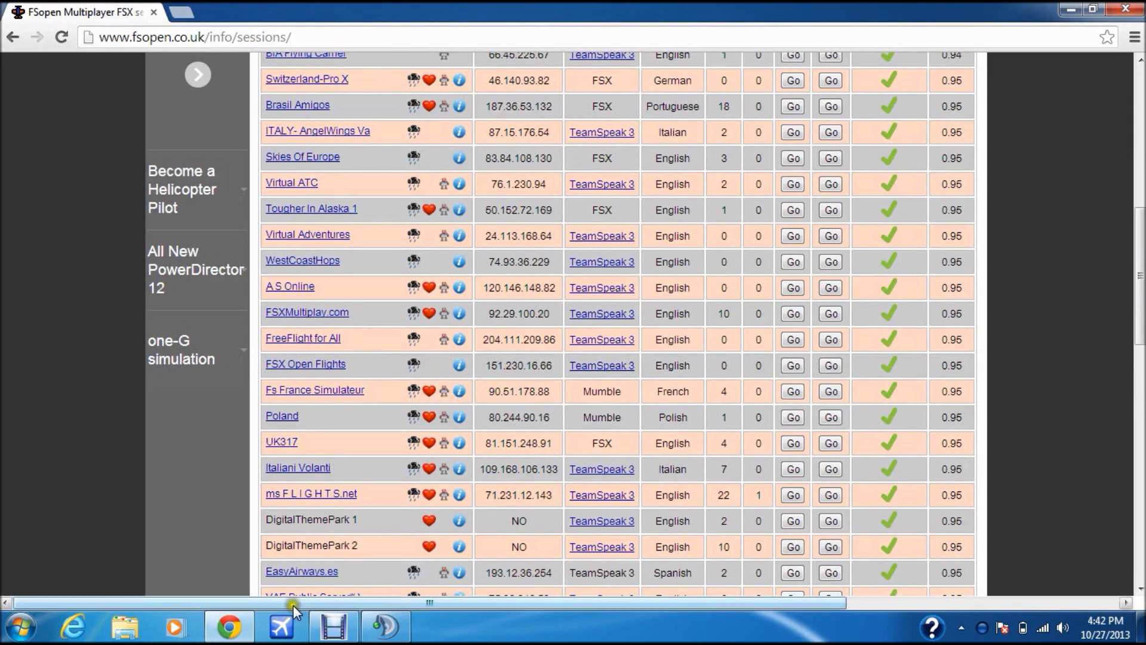
Step: Launch Flight Simulator X from the taskbar
left_click(278, 627)
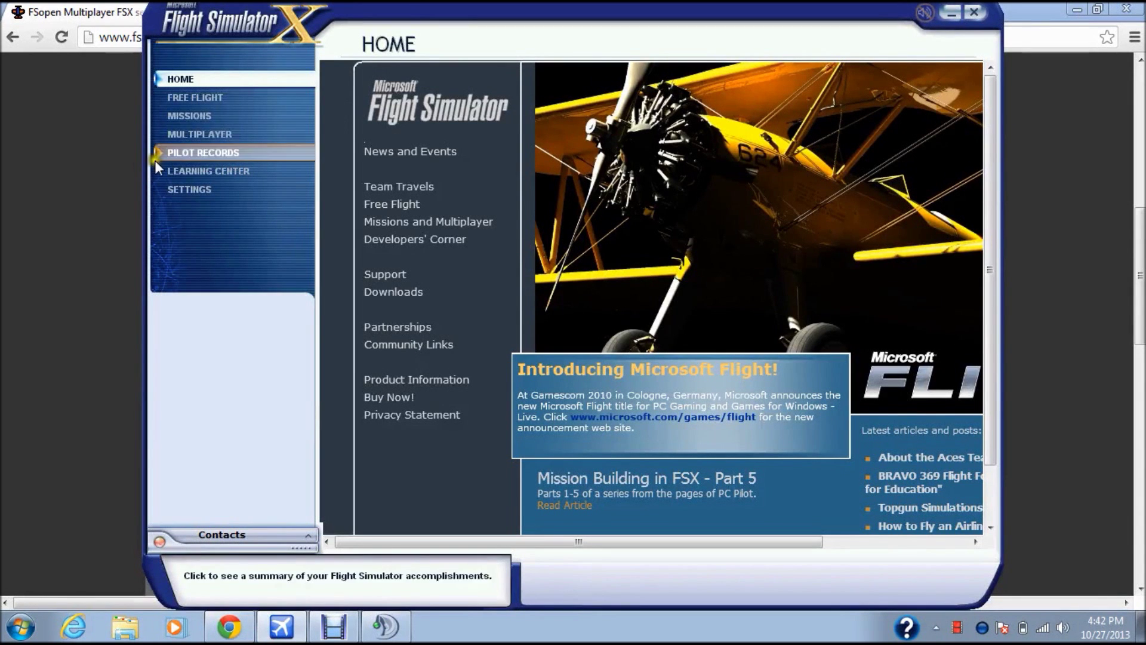
Step: Try signing in to multiplayer over the Internet with the GameSpy username and password
left_click(247, 138)
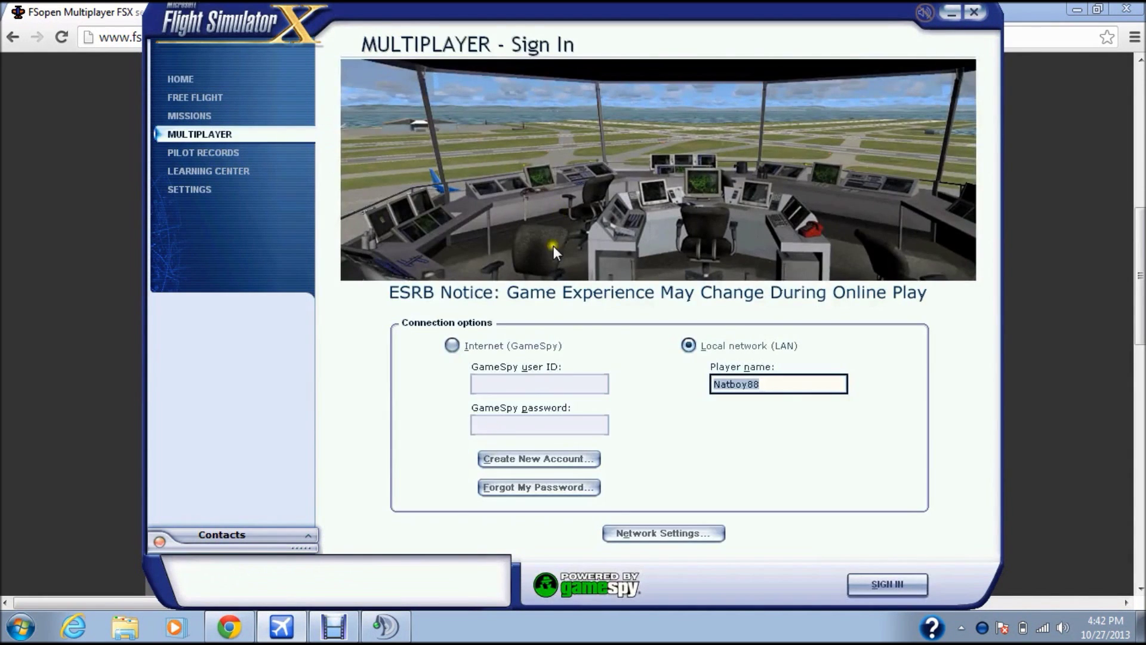
left_click(478, 345)
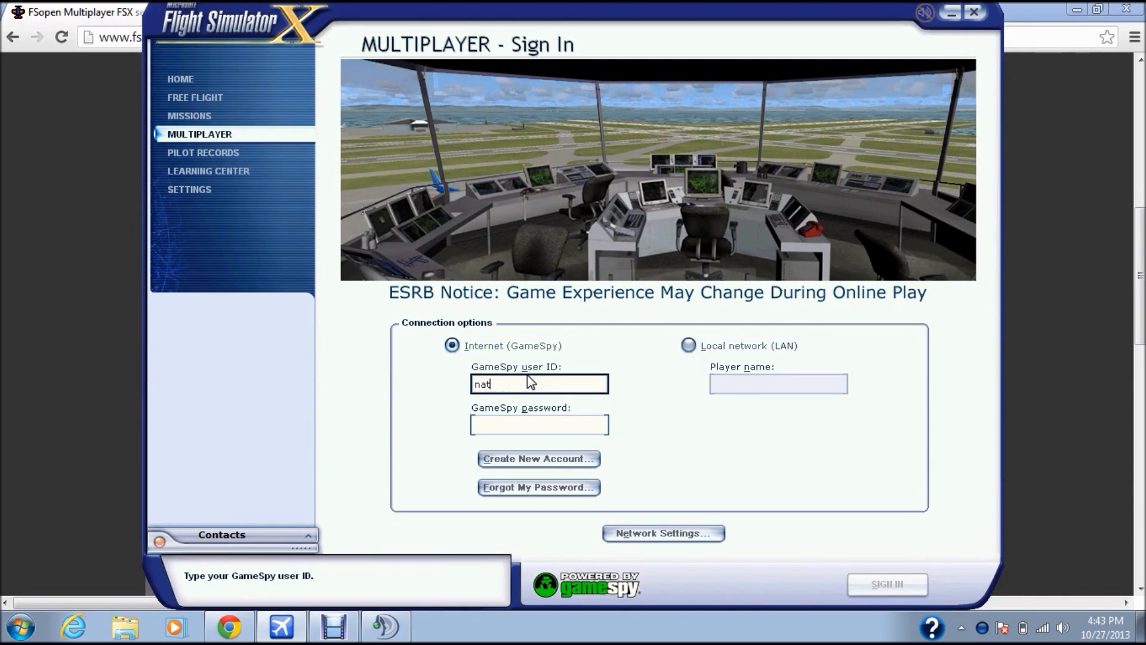
type("natboy88")
key("Tab")
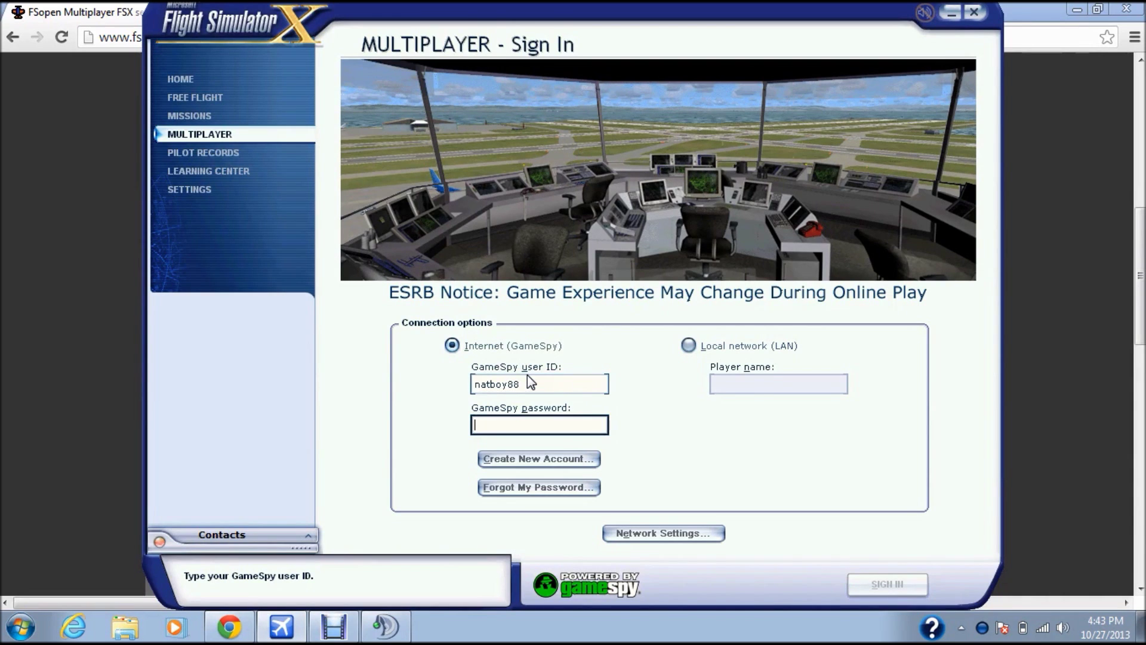
type("********")
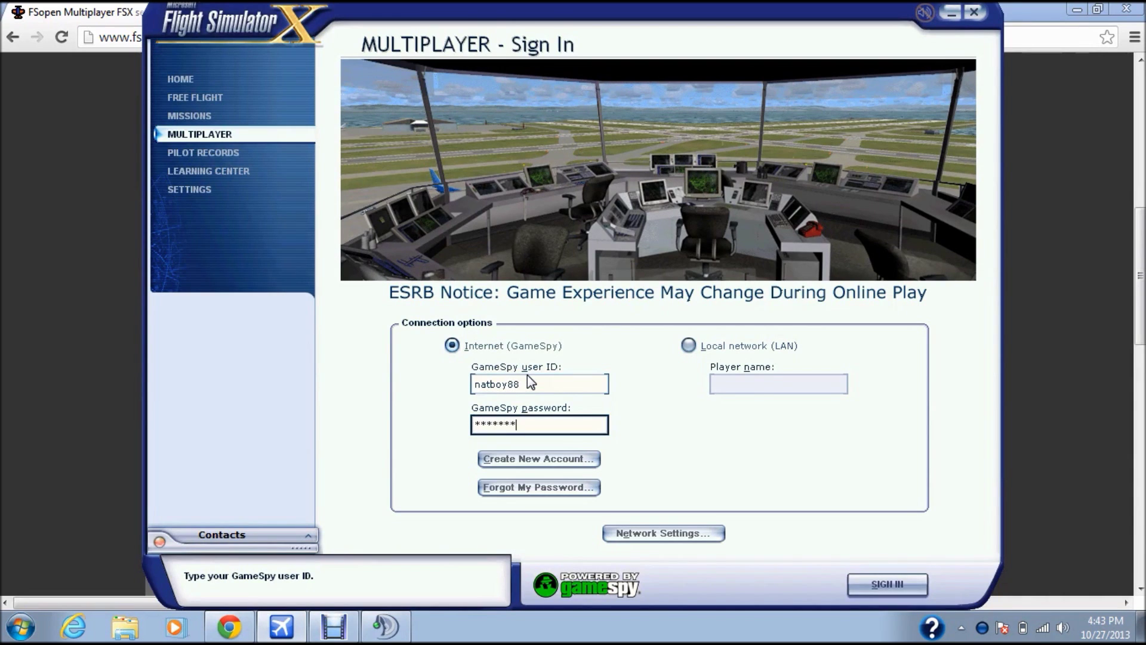
left_click(897, 582)
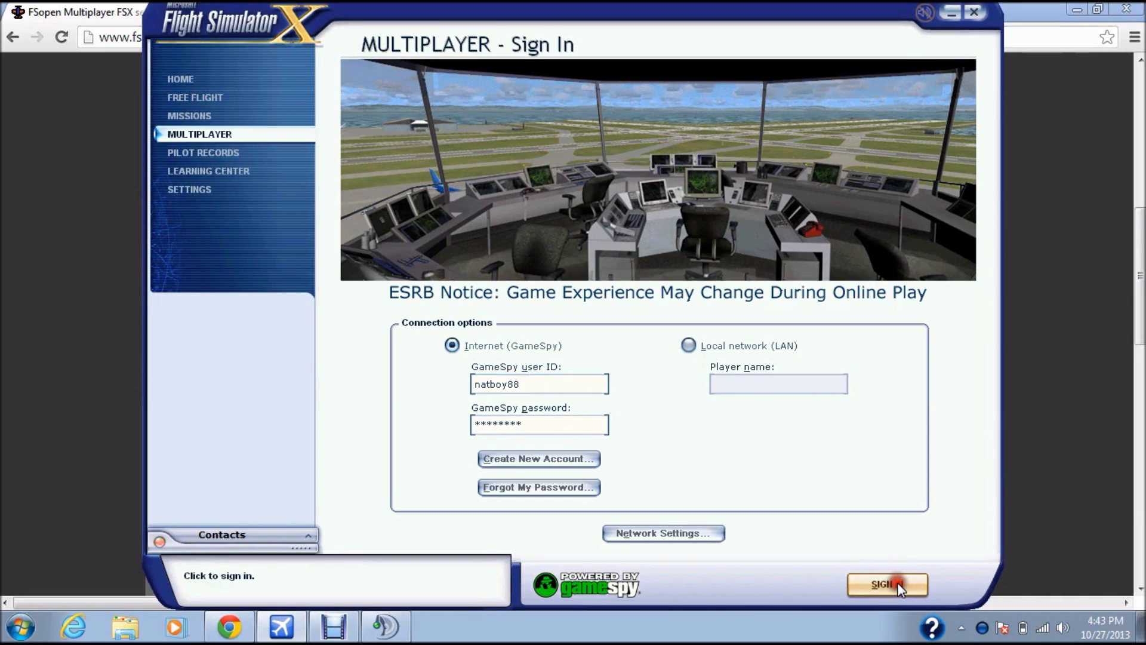
left_click(904, 577)
Step: Sign in over Local network (LAN) instead to reach the Multiplayer Lobby
left_click(687, 343)
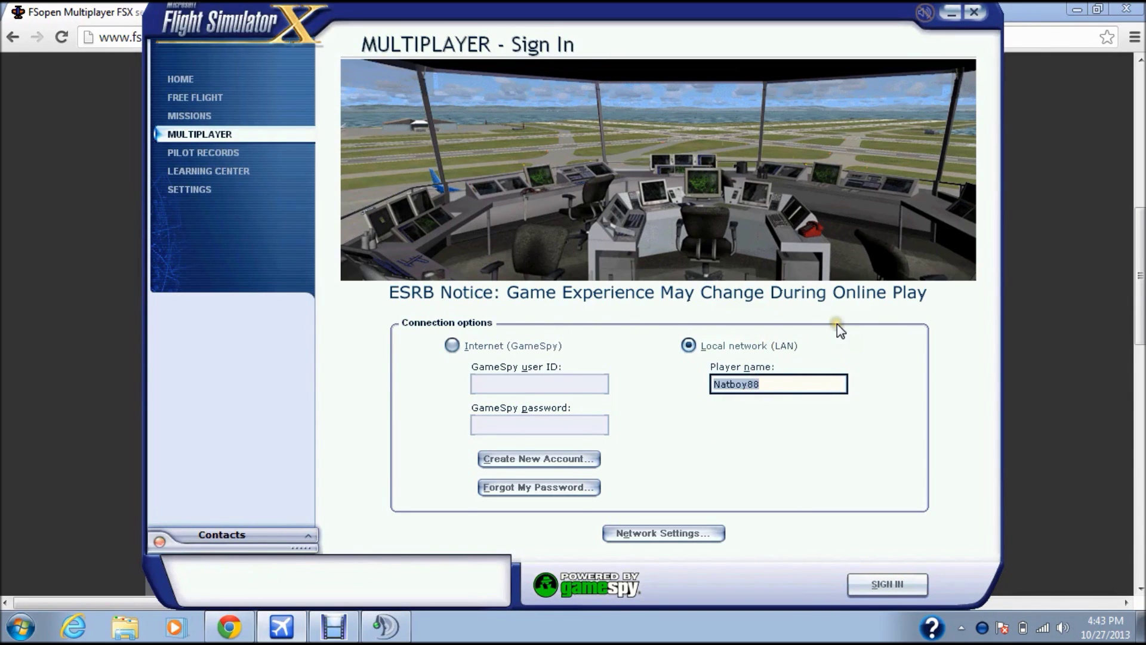
left_click(870, 584)
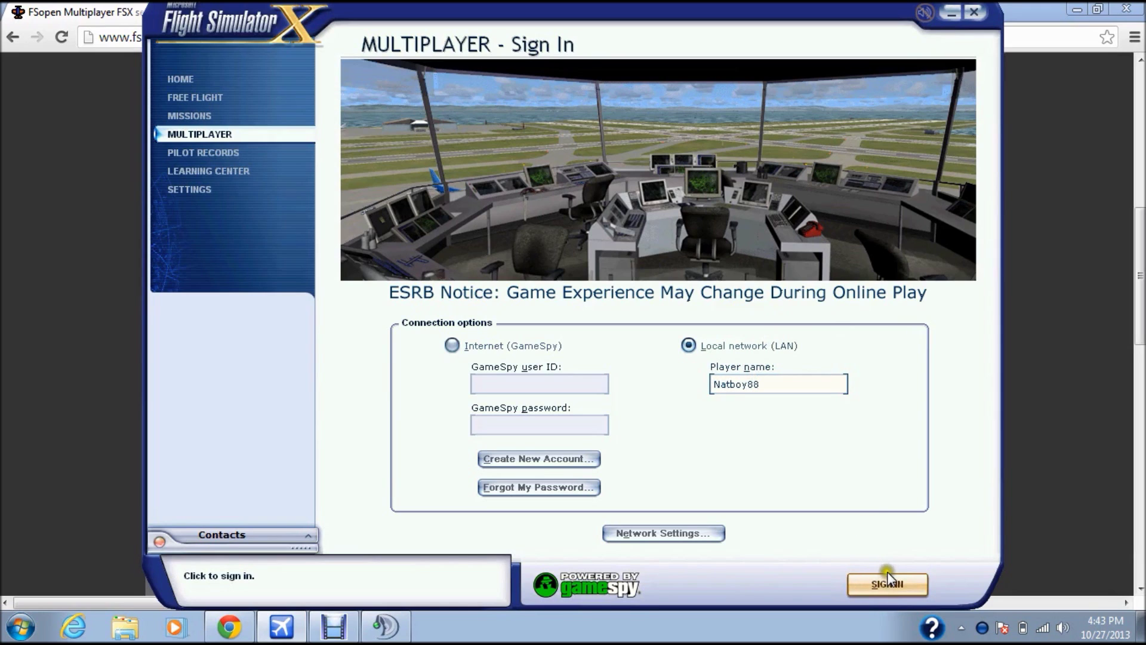
left_click(889, 582)
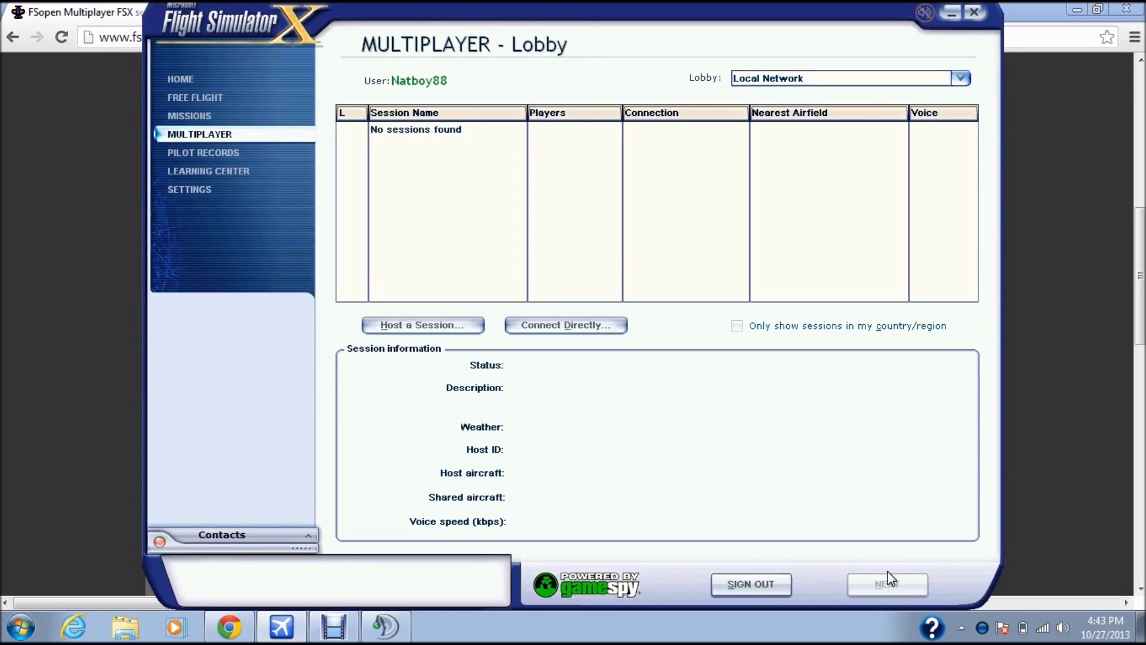
left_click(587, 327)
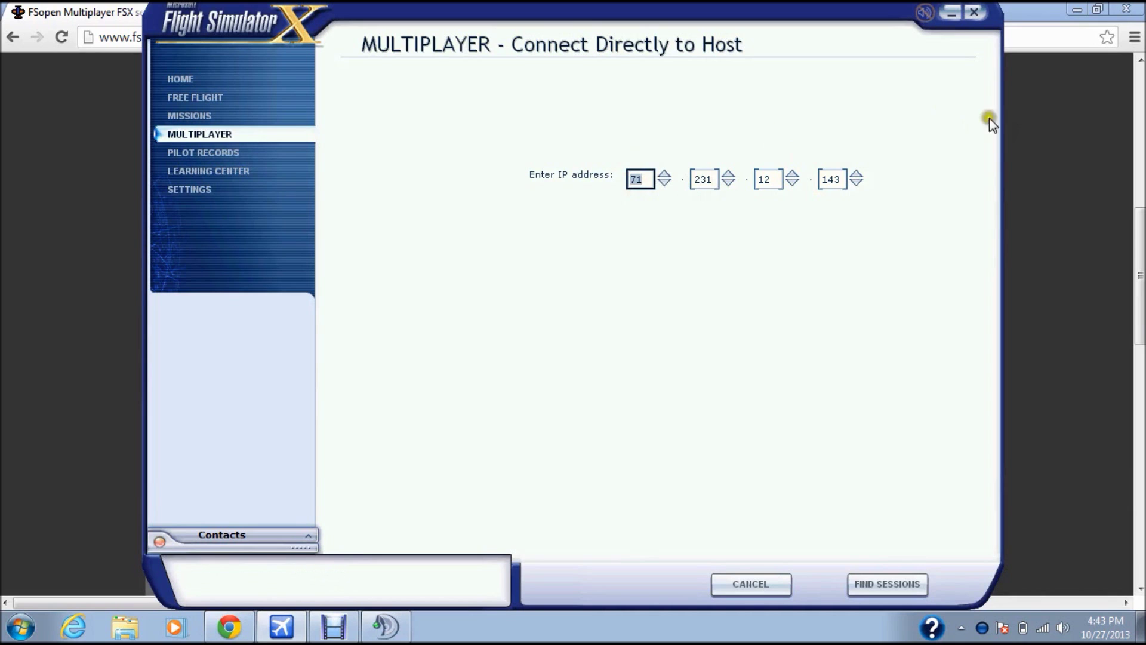
left_click(1045, 184)
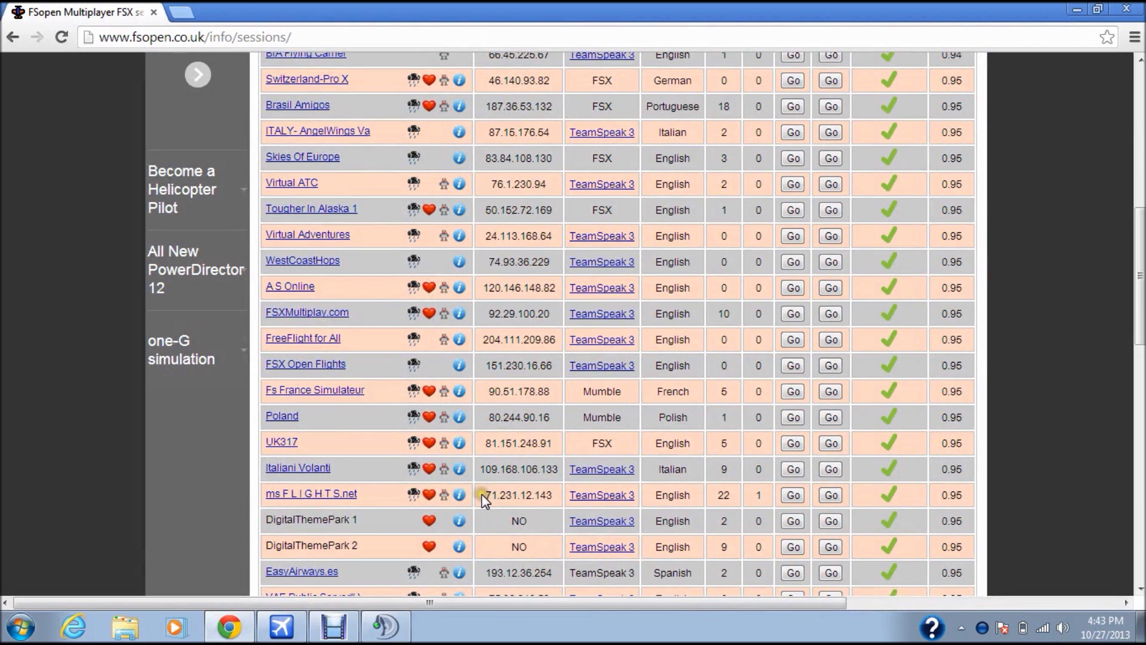
left_click_drag(485, 495, 553, 497)
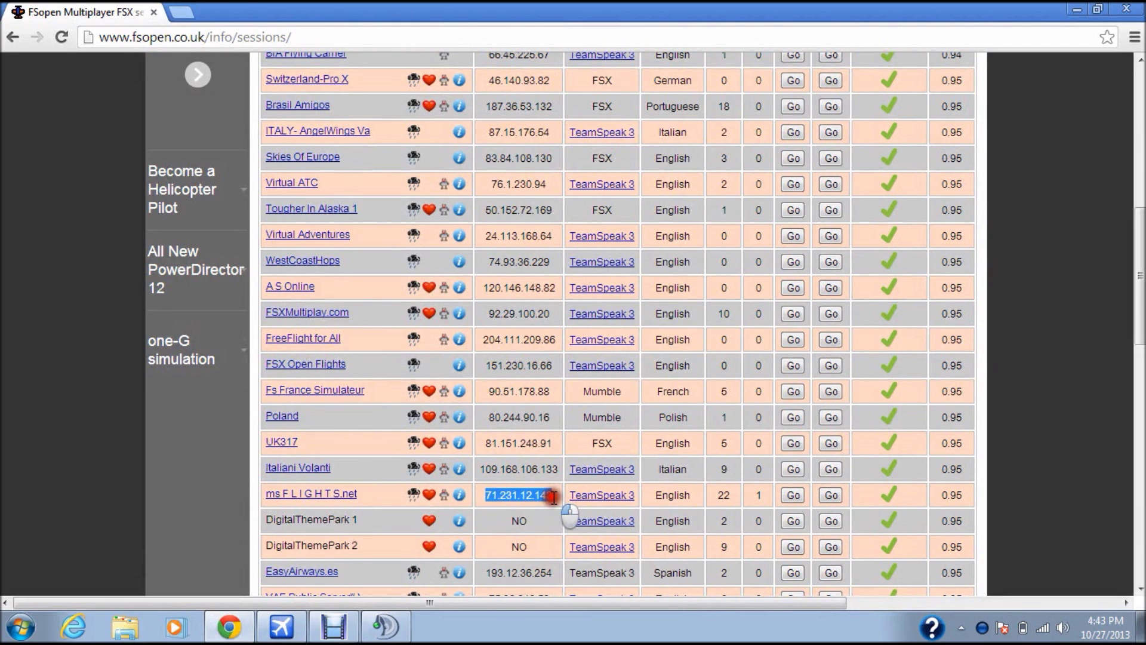
left_click(301, 629)
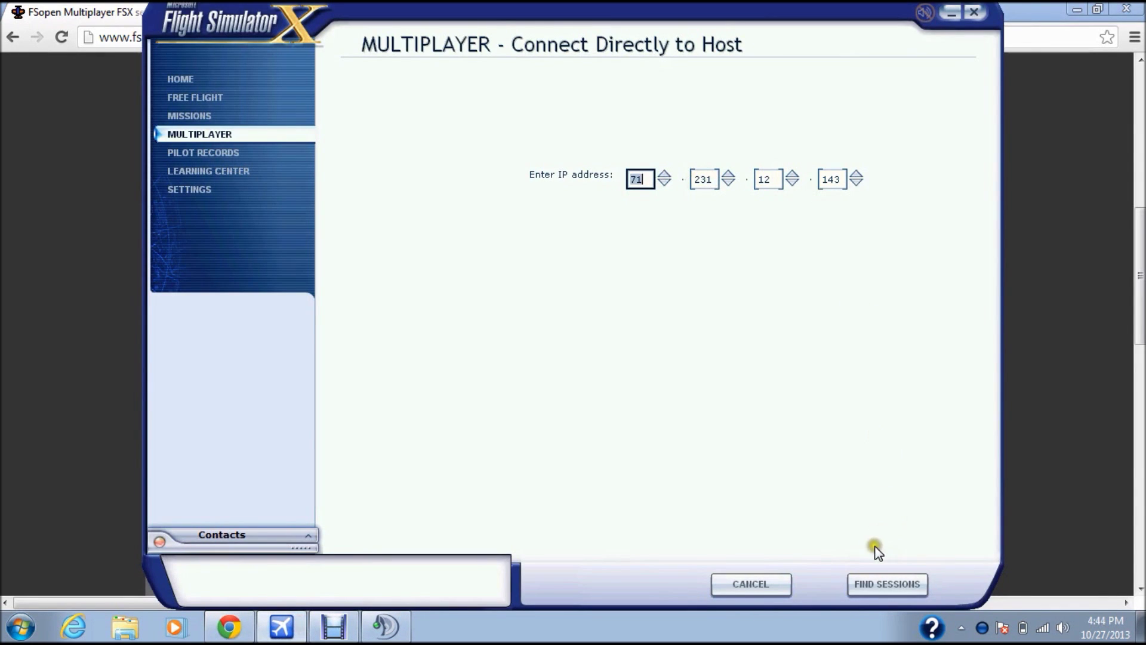
left_click(885, 584)
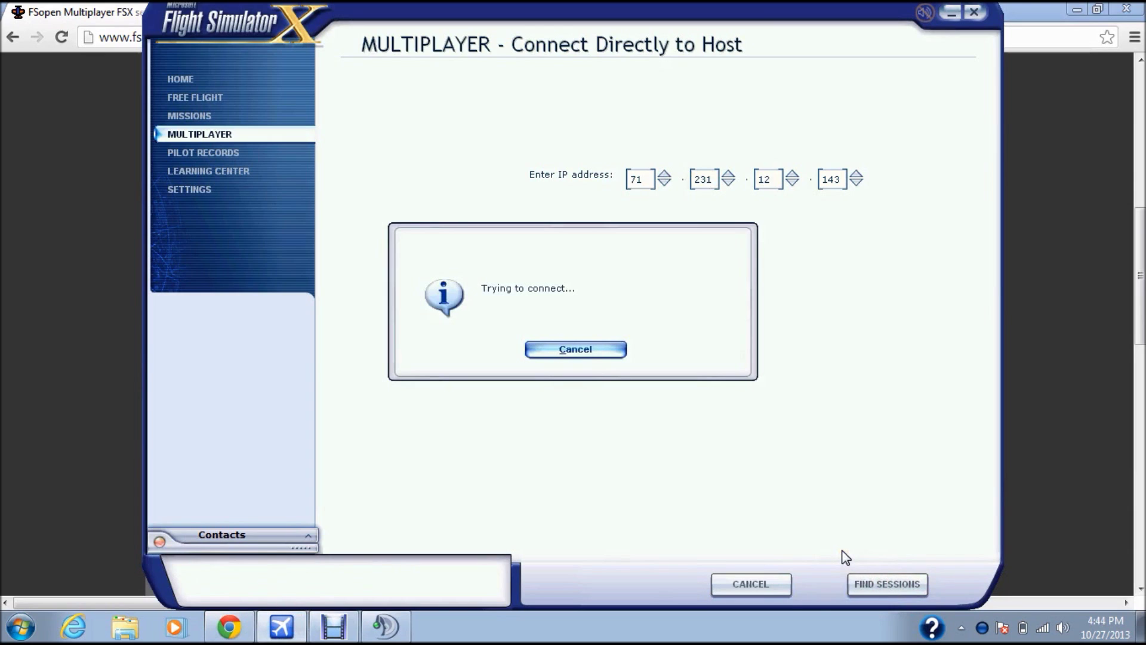
Step: Let the connection finish to reach the Briefing Room's Session Conditions page
left_click(858, 488)
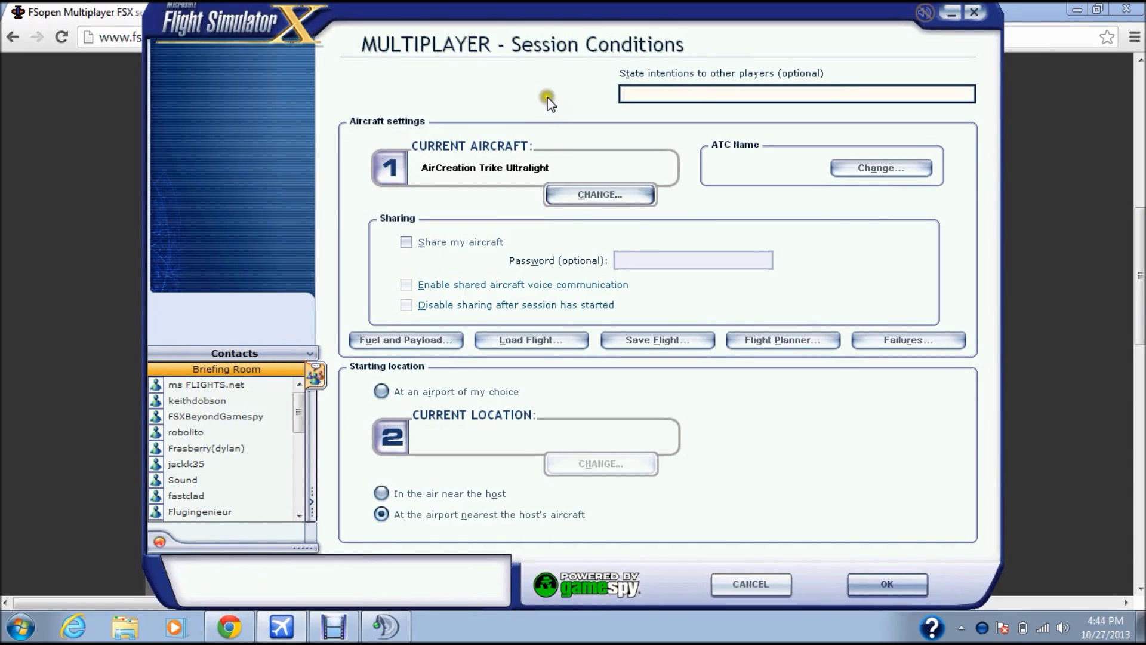
Step: Choose the Bombardier Learjet 45 Anniversary edition as the current aircraft
left_click(587, 197)
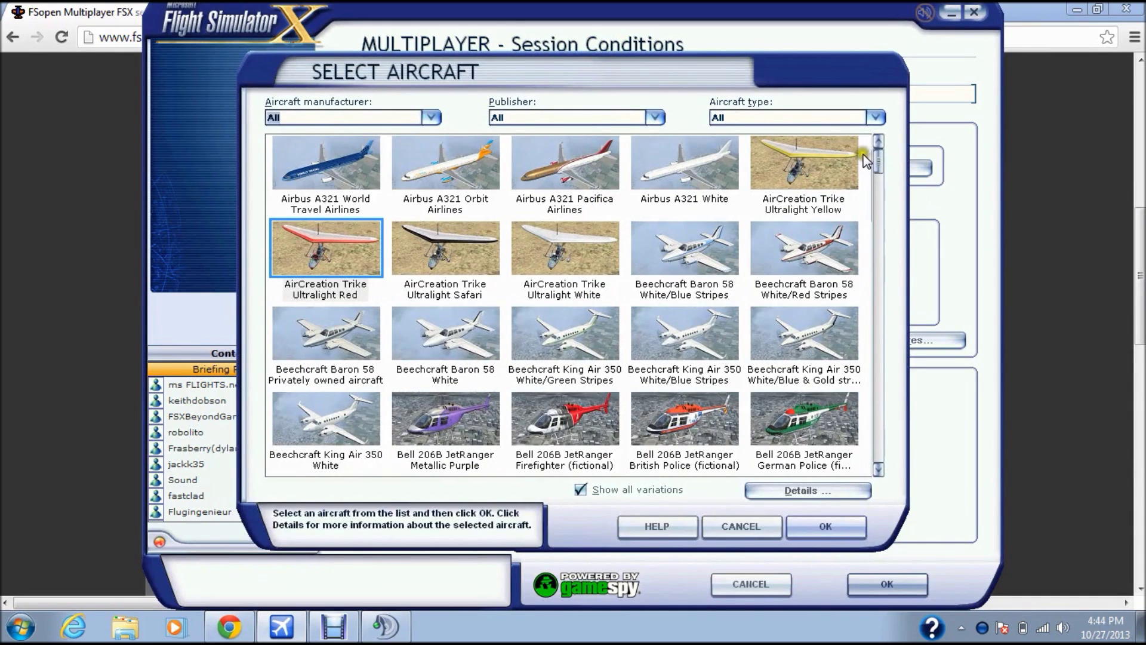
left_click_drag(877, 156, 897, 370)
left_click(533, 209)
left_click(809, 532)
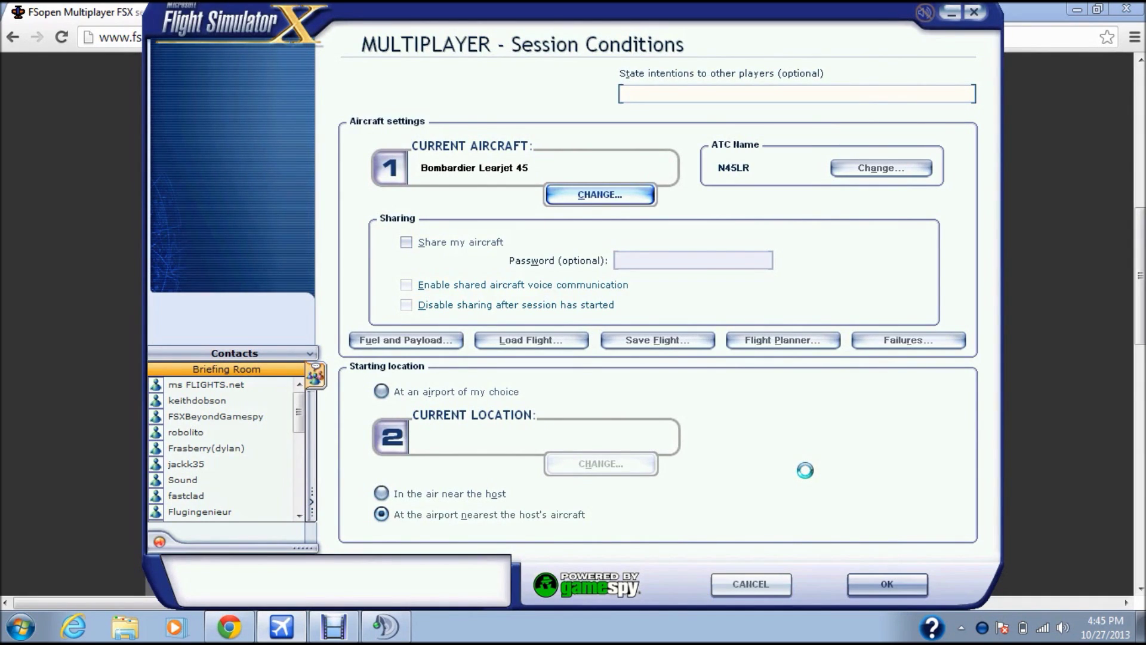
Step: Start at an airport of my choice and set the ATC name to Airwave flight 300
left_click(381, 392)
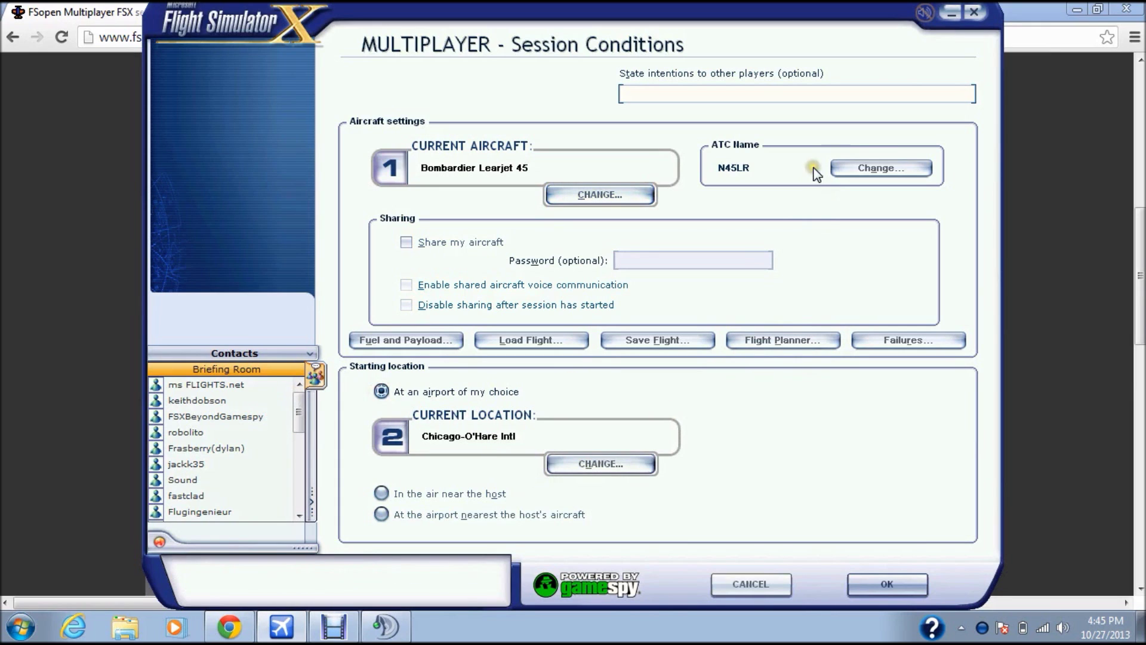
left_click(851, 168)
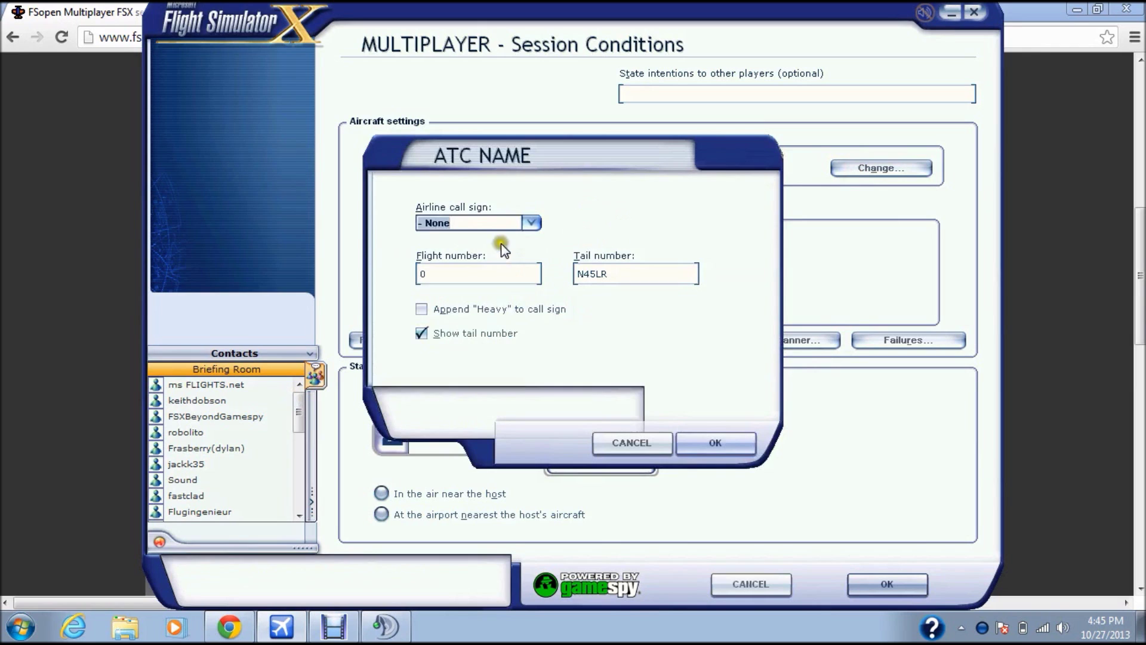
left_click(531, 223)
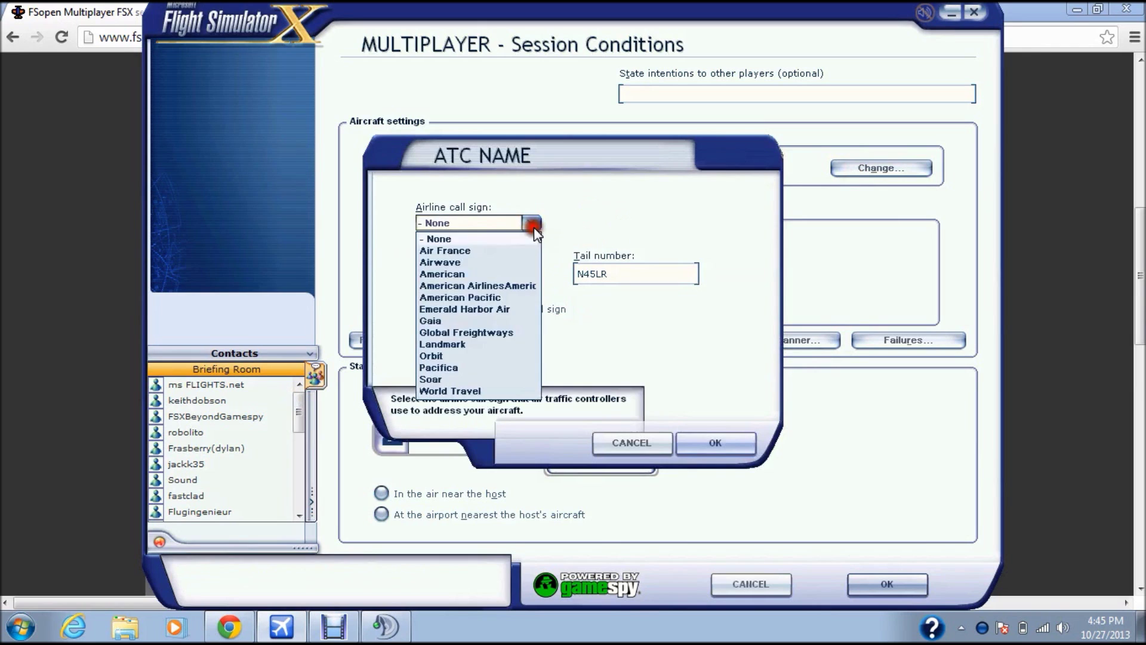
left_click(527, 263)
left_click(529, 274)
type("i3up")
key("BackSpace")
key("BackSpace")
key("BackSpace")
key("BackSpace")
type("300")
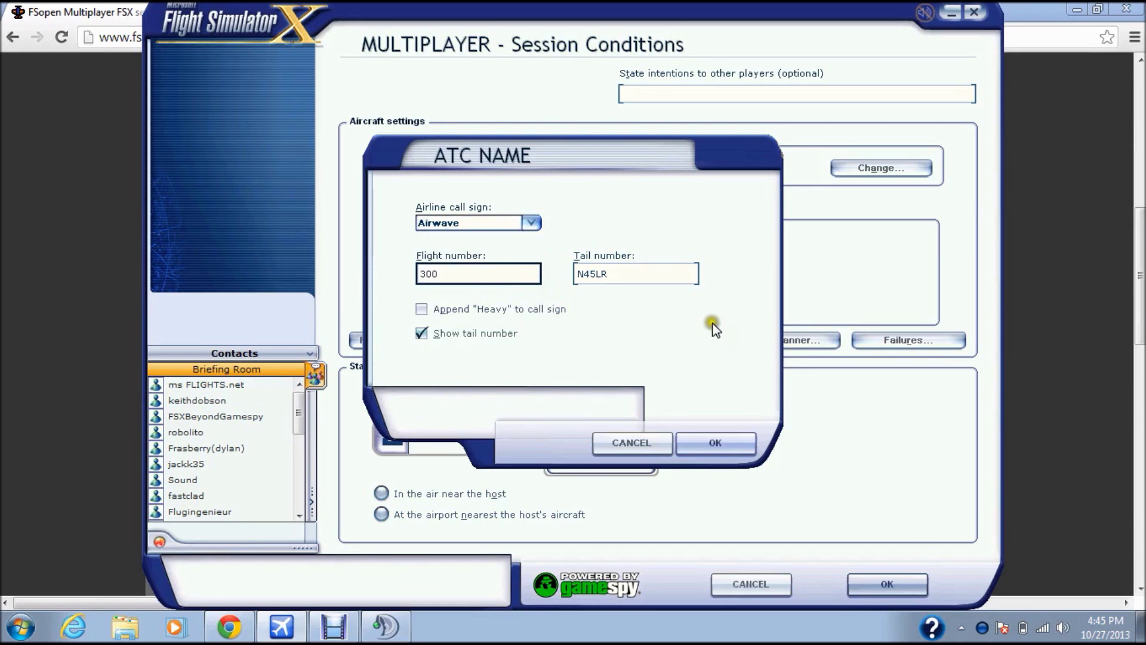
left_click(712, 442)
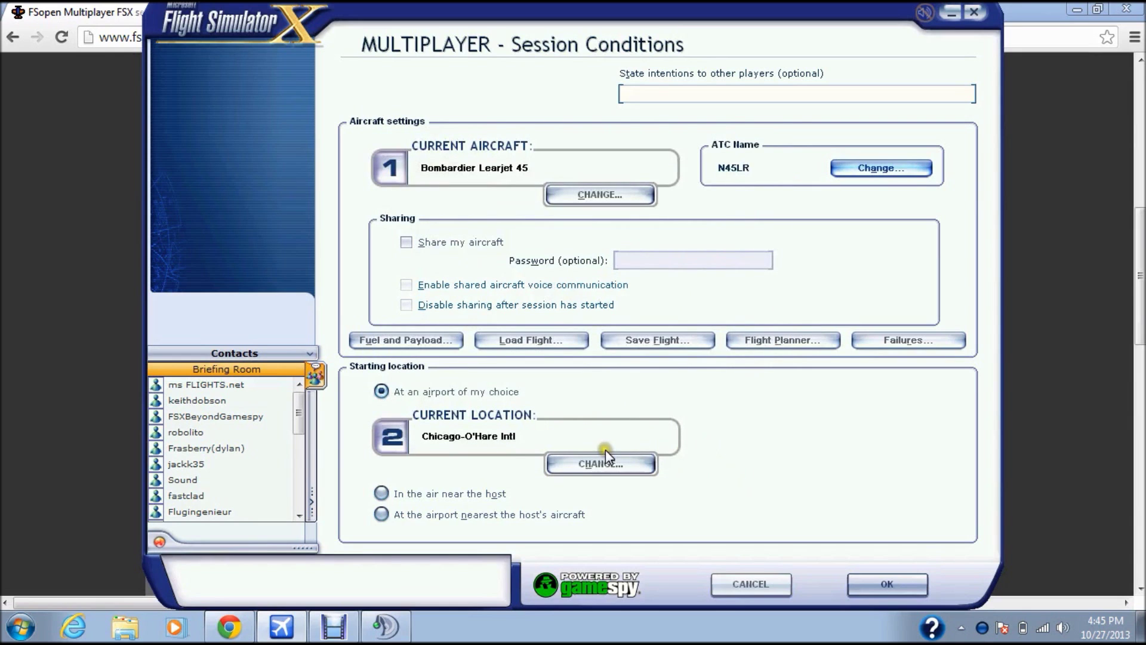
Step: Send '!F KORD KJFK IFR FL140' in the Briefing Room chat
left_click(324, 379)
left_click(353, 422)
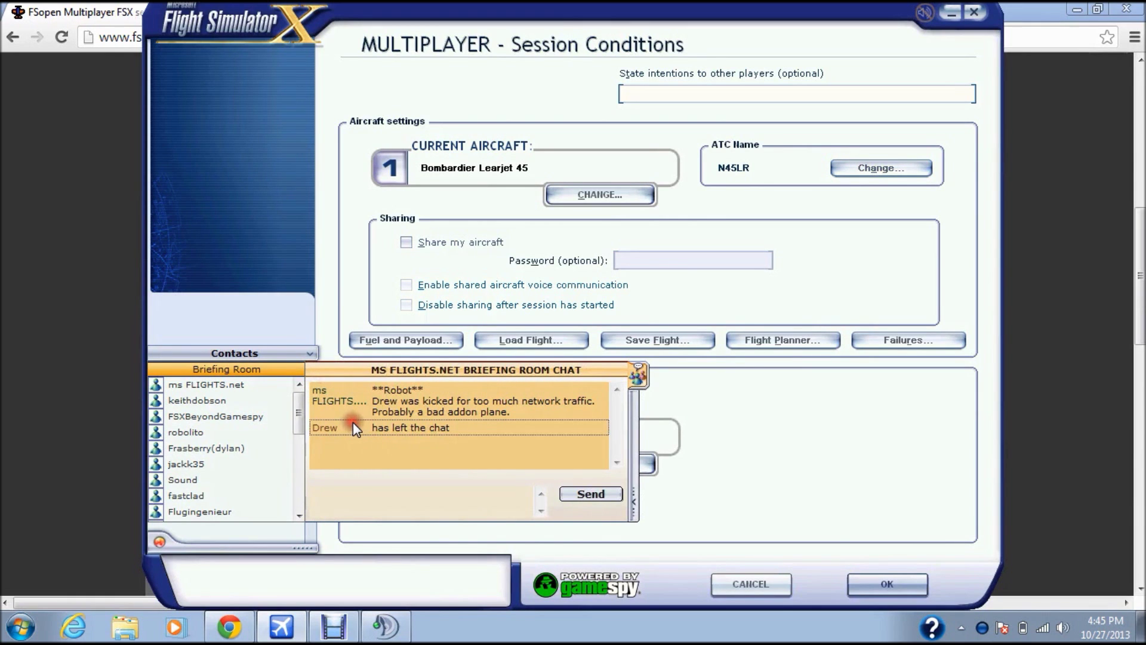
left_click(351, 498)
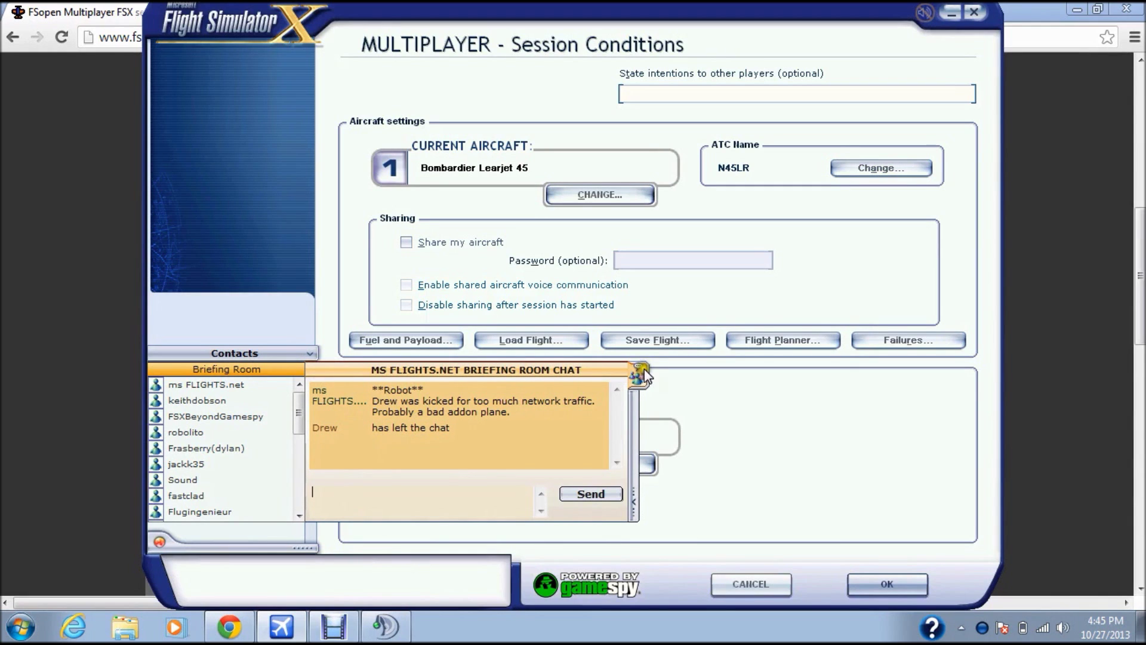
type("!F")
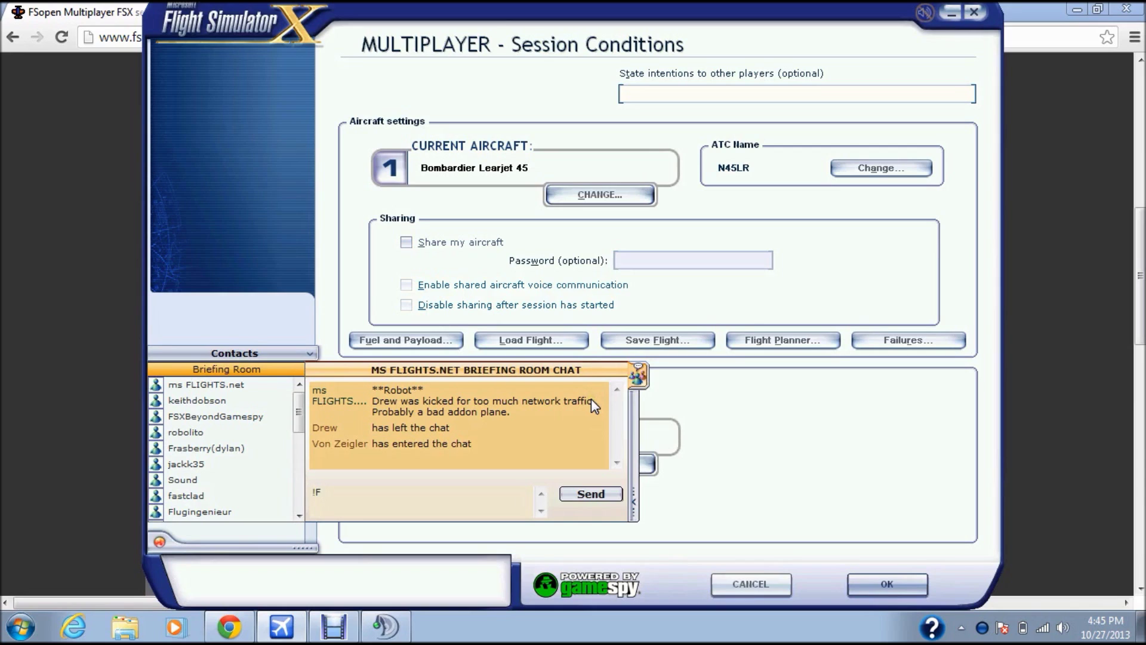
type(" KORD KJFK IFR FL140")
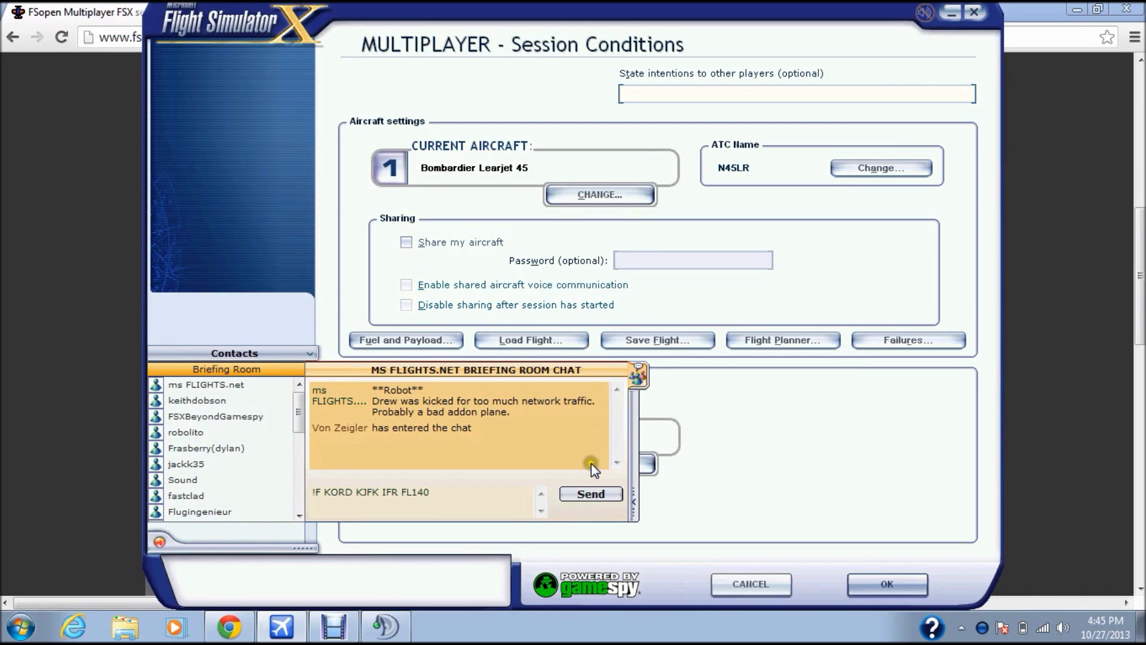
left_click(597, 494)
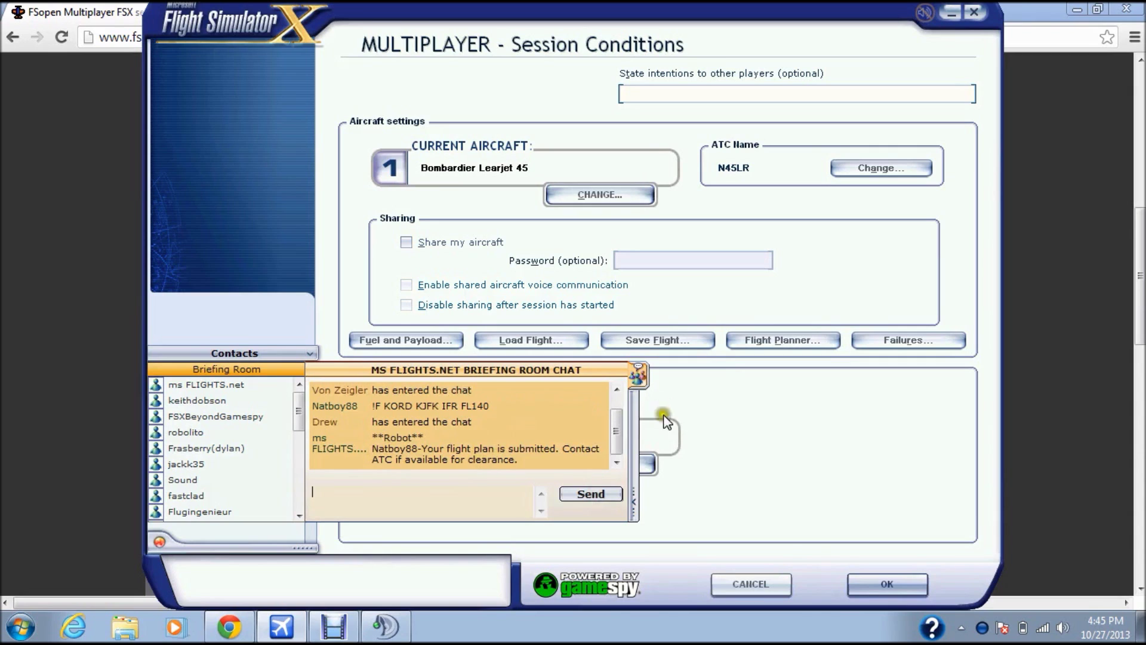
Step: Hide the chat and set Chicago-O'Hare's starting position to GATE E 10 -- GATE MEDIUM
left_click(639, 378)
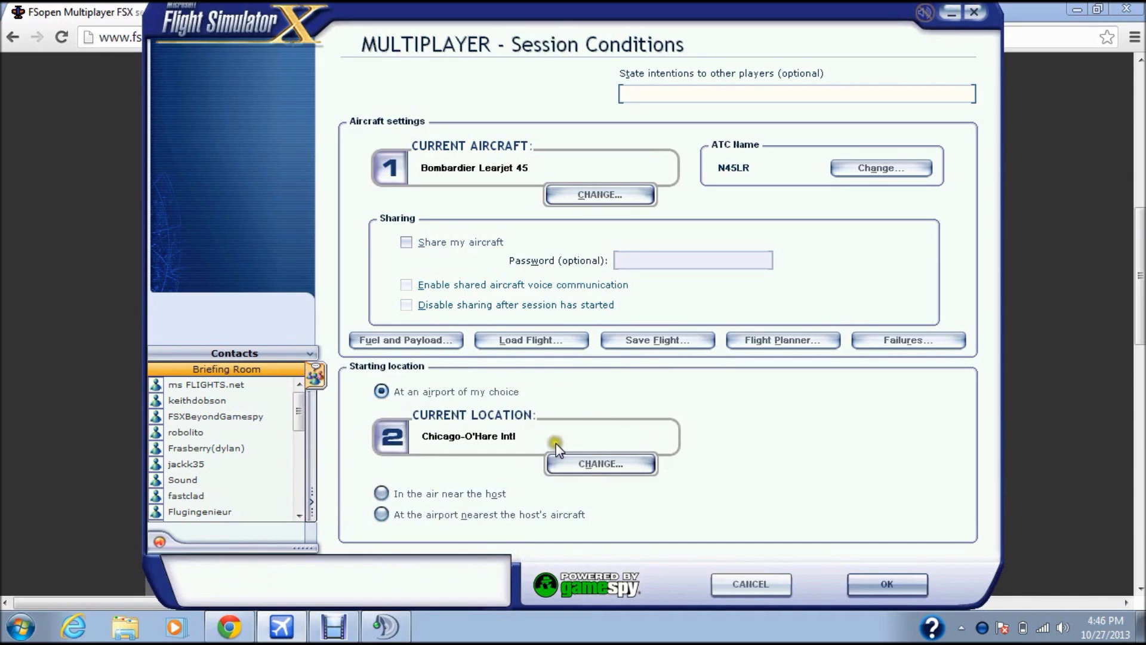
left_click(628, 463)
left_click(715, 411)
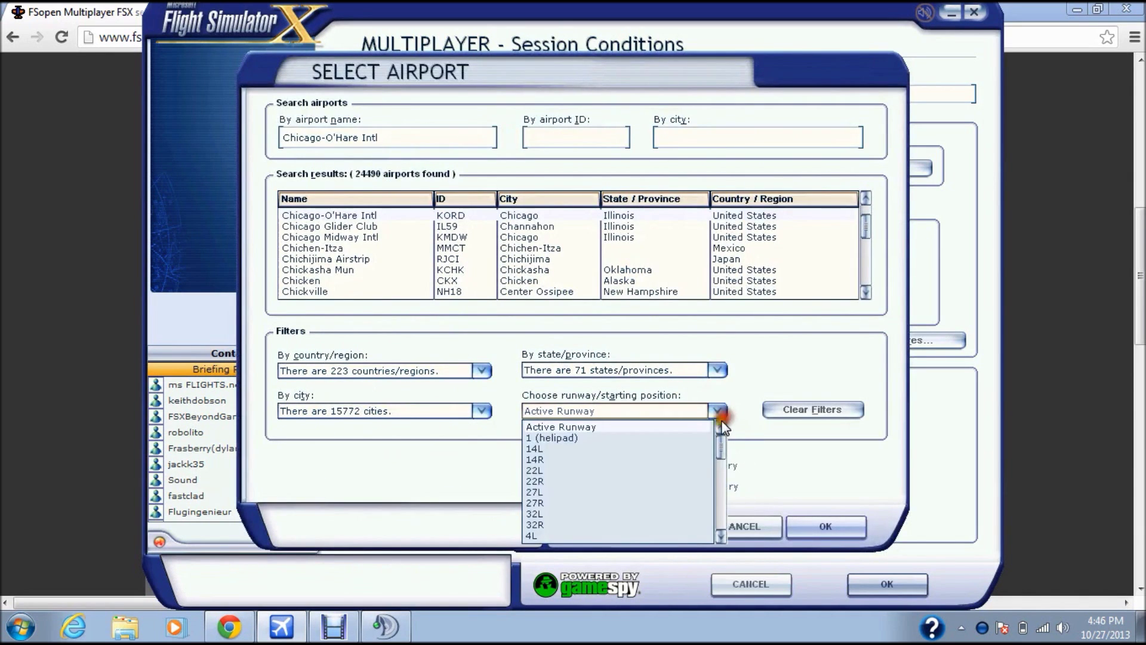
left_click(722, 463)
left_click_drag(721, 461, 722, 470)
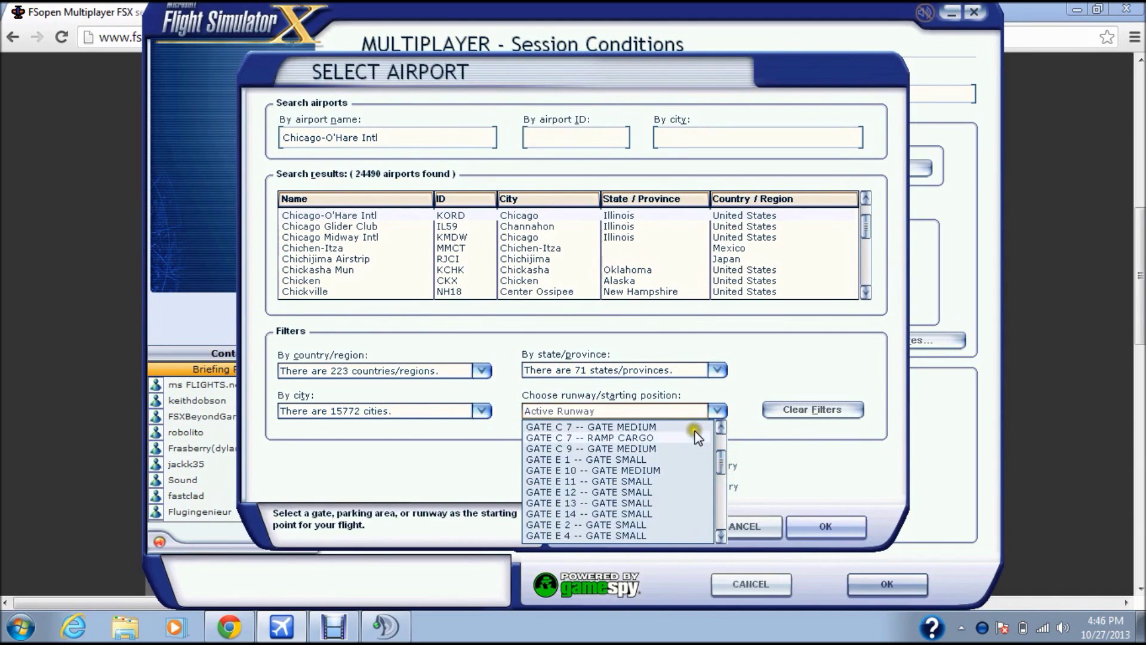
left_click(700, 469)
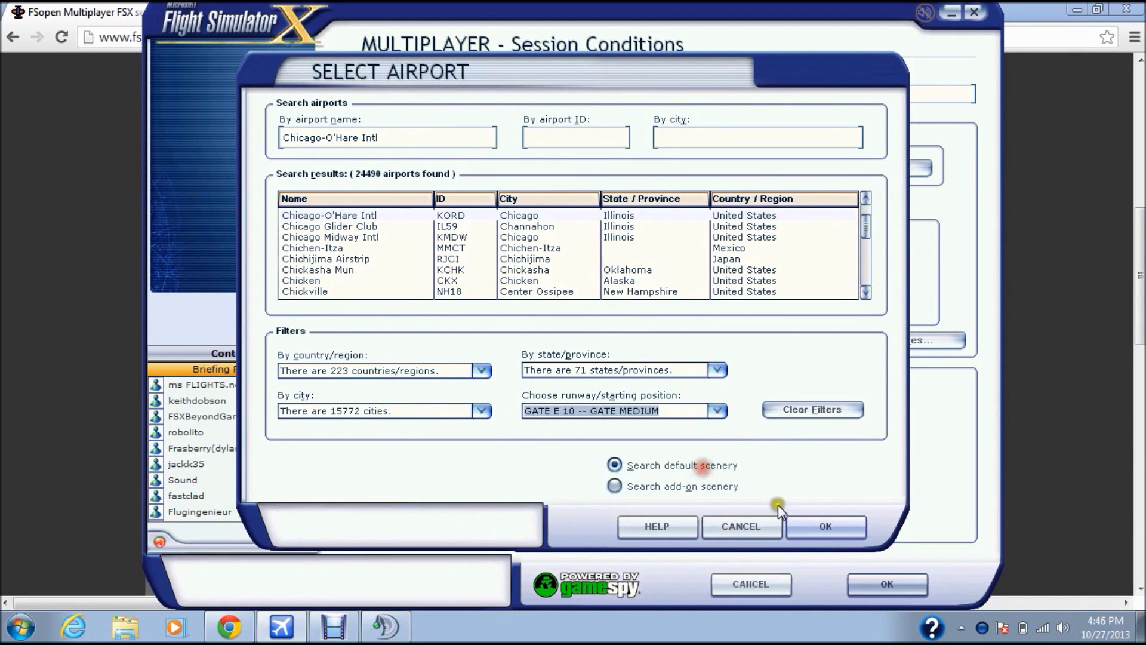
left_click(815, 522)
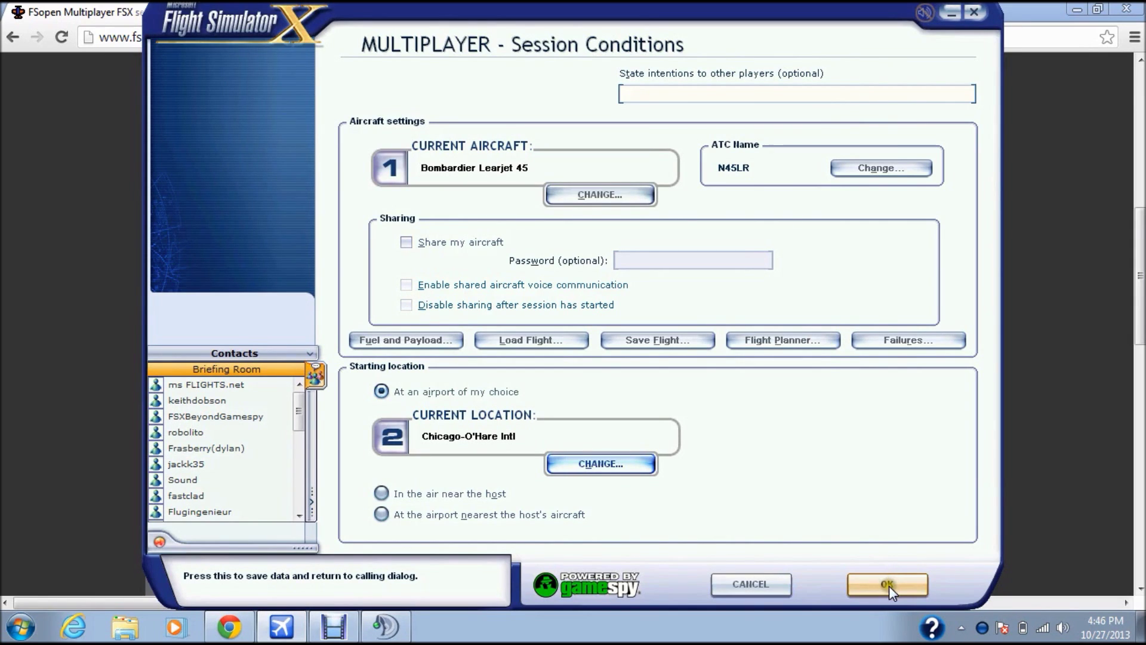
left_click(888, 585)
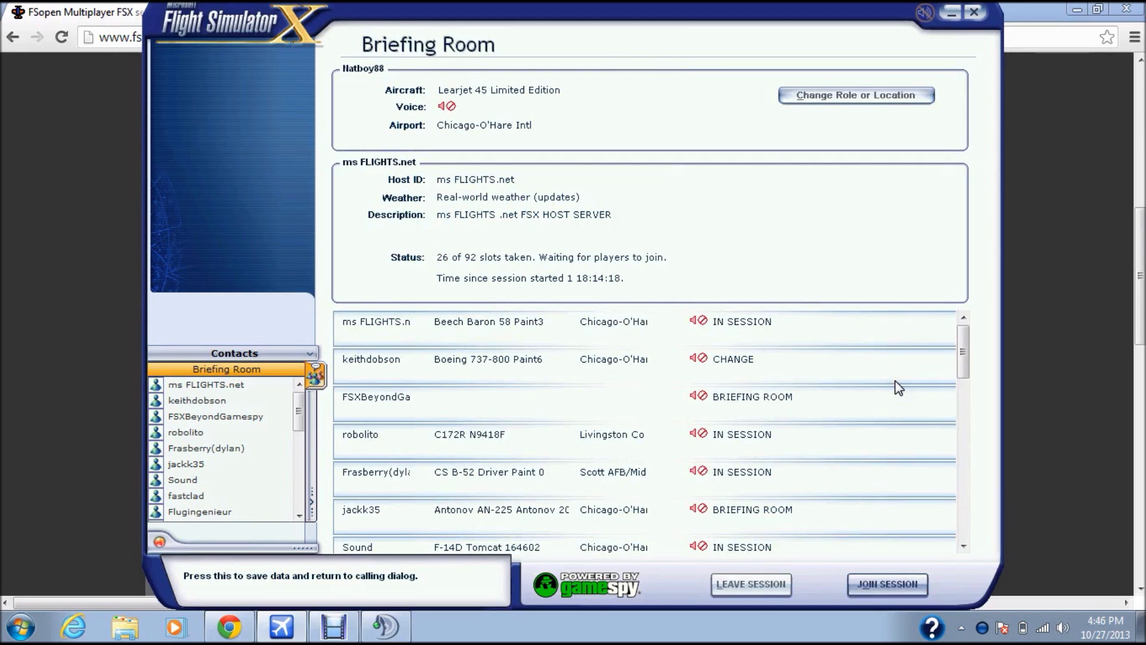
Step: Scroll through the Briefing Room's player and aircraft list
left_click(978, 352)
left_click(965, 357)
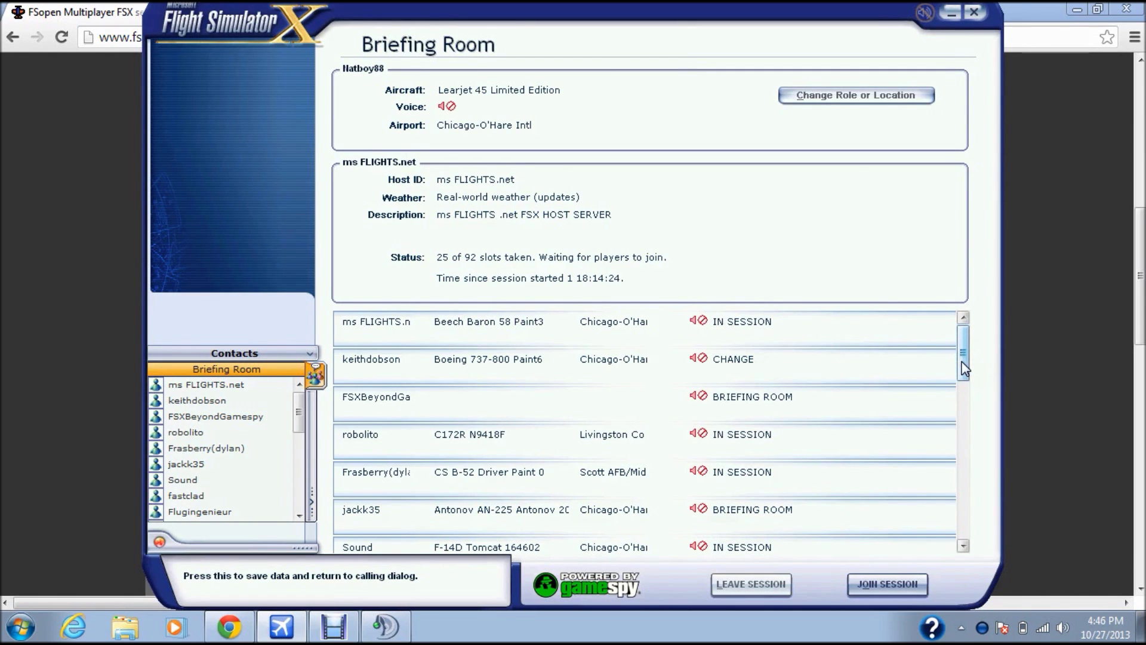
left_click(959, 361)
left_click_drag(959, 361, 955, 339)
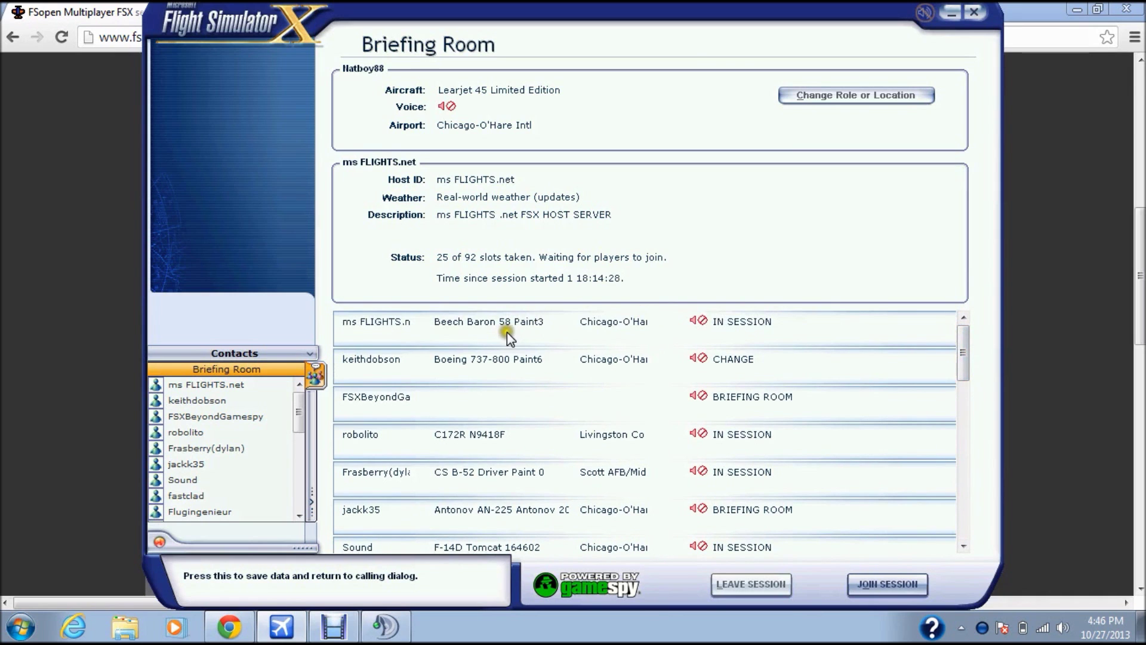
left_click_drag(960, 335, 961, 417)
left_click_drag(959, 442, 961, 494)
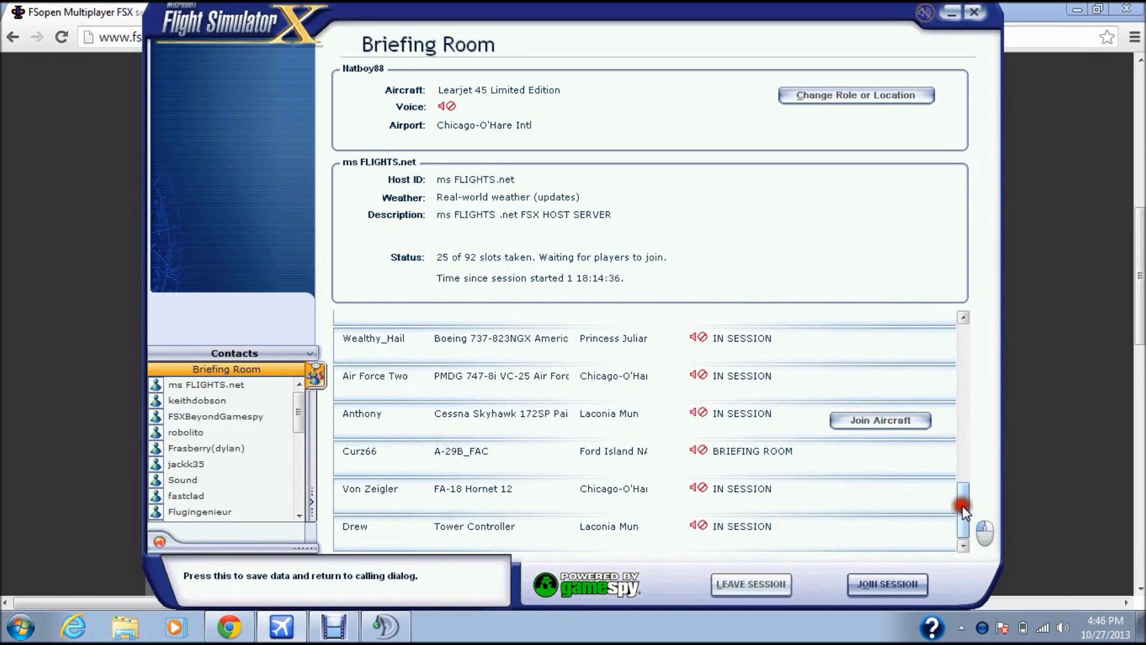
Step: Try joining the Cessna Skyhawk 172SP, cancel its password prompt, and scroll the list back
left_click(895, 428)
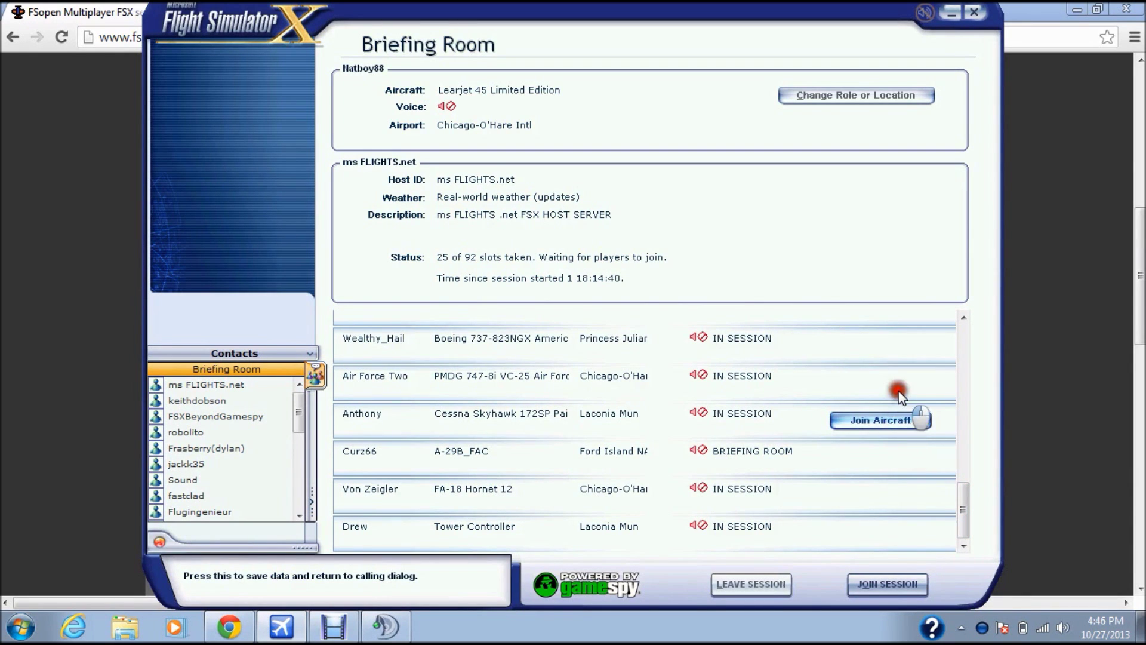
left_click(896, 424)
left_click(645, 350)
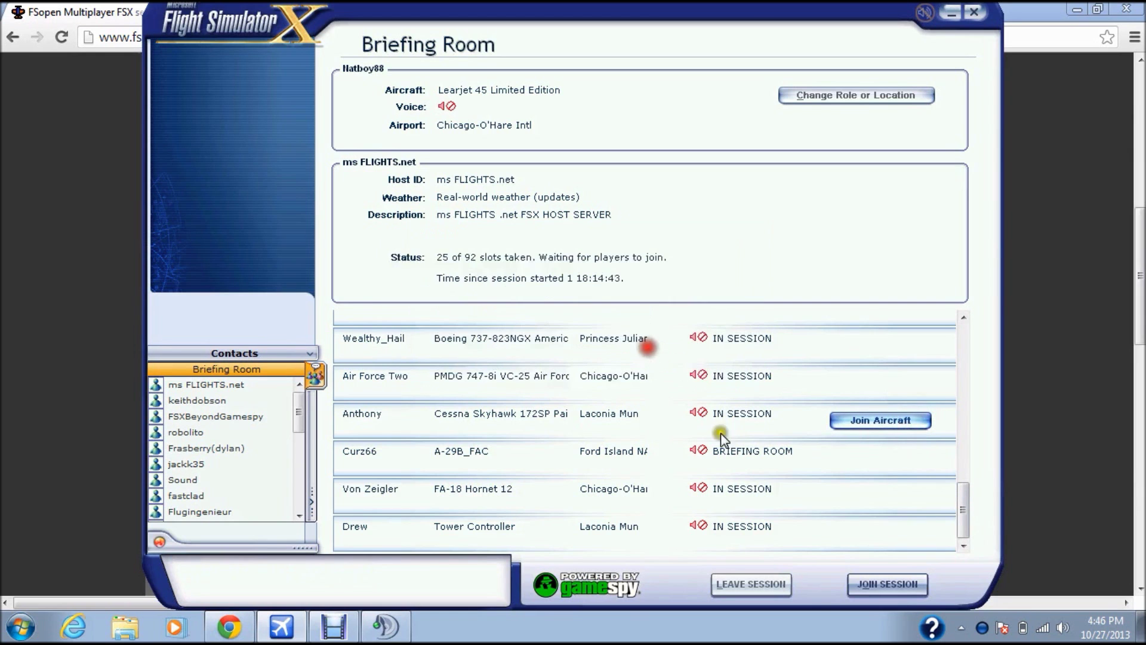
left_click(967, 498)
left_click_drag(969, 505, 968, 429)
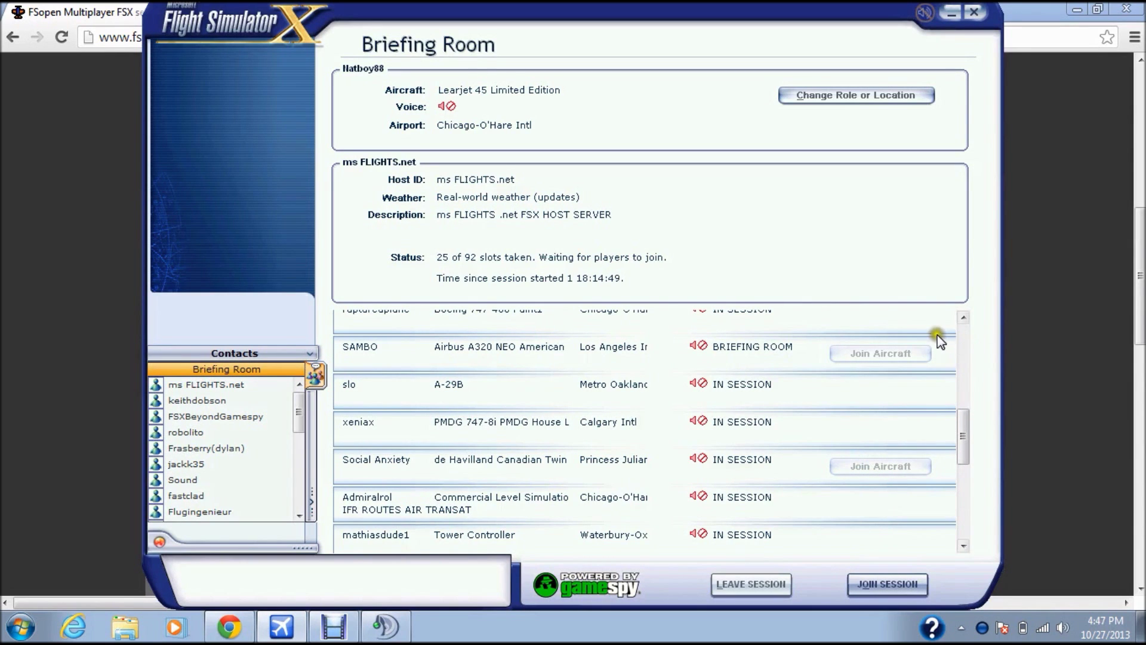
left_click_drag(964, 445, 963, 438)
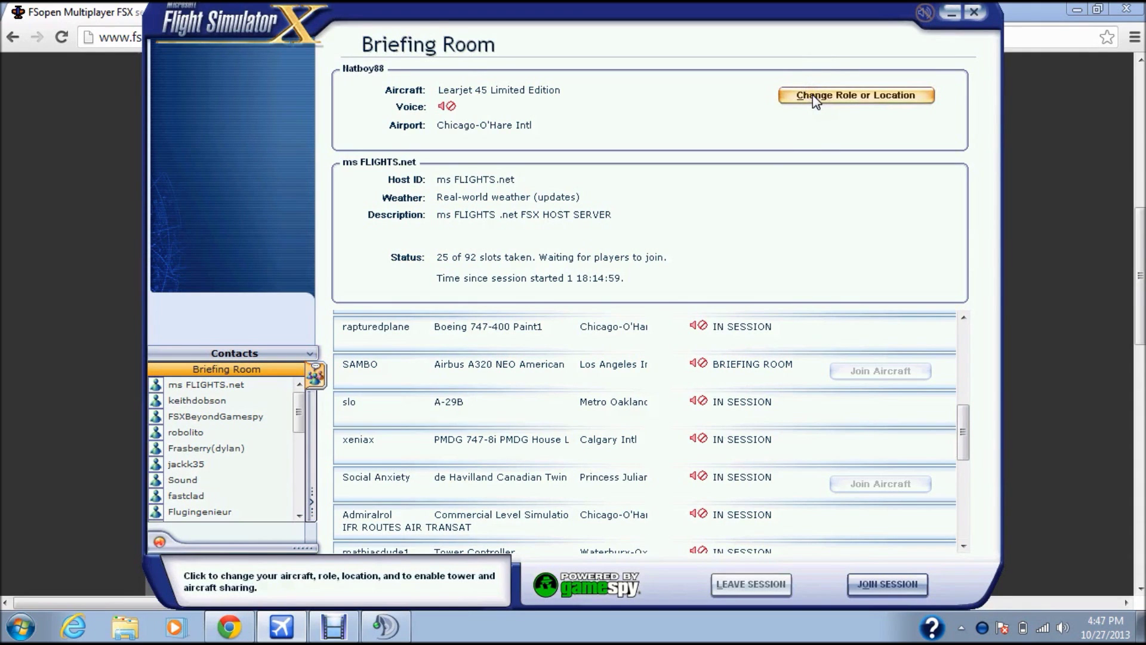
Step: Join the ms FLIGHTS.net session from the Briefing Room to start loading the flight
left_click(866, 575)
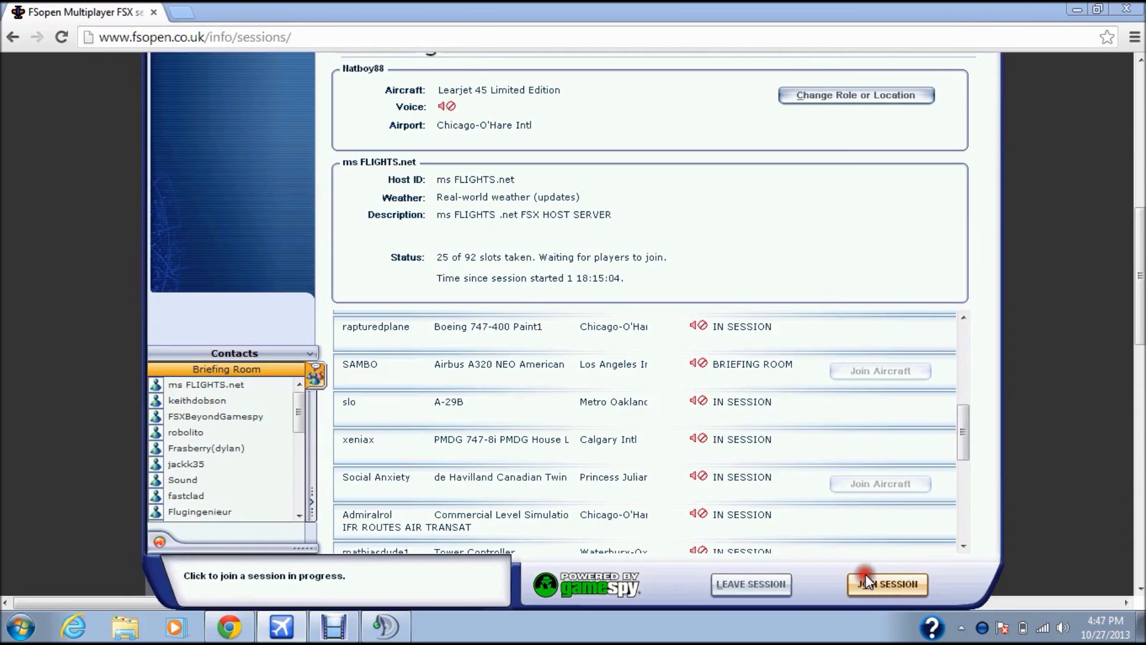